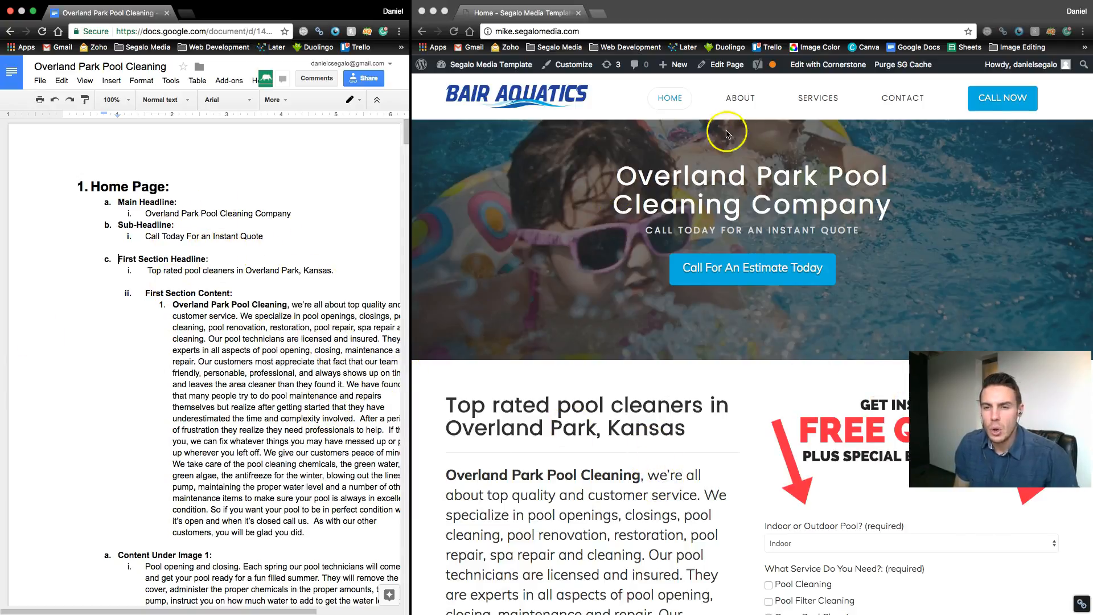
# Open the Bair Aquatics home page for editing with Cornerstone beside the Overland Park Pool Cleaning document
pyautogui.click(832, 70)
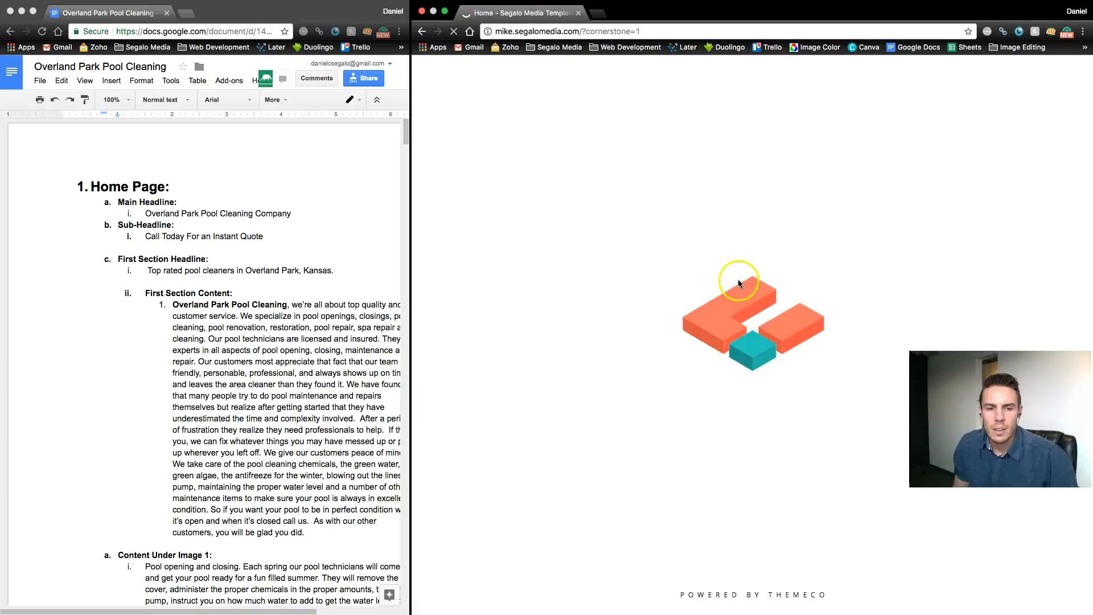
pyautogui.moveTo(411, 338); pyautogui.dragTo(447, 335)
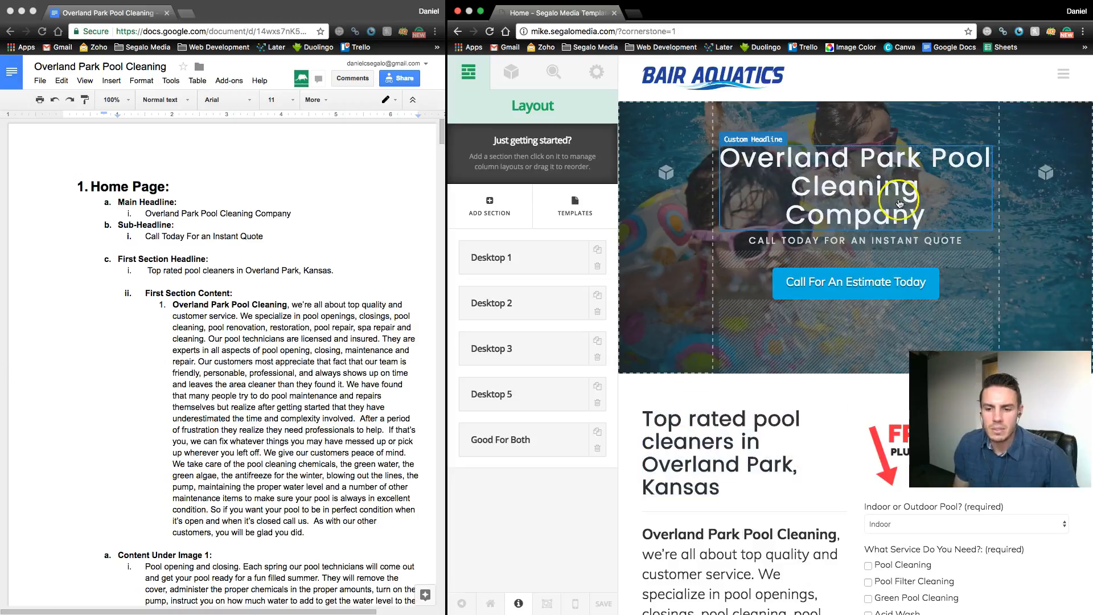
pyautogui.scroll(-3, 876, 290)
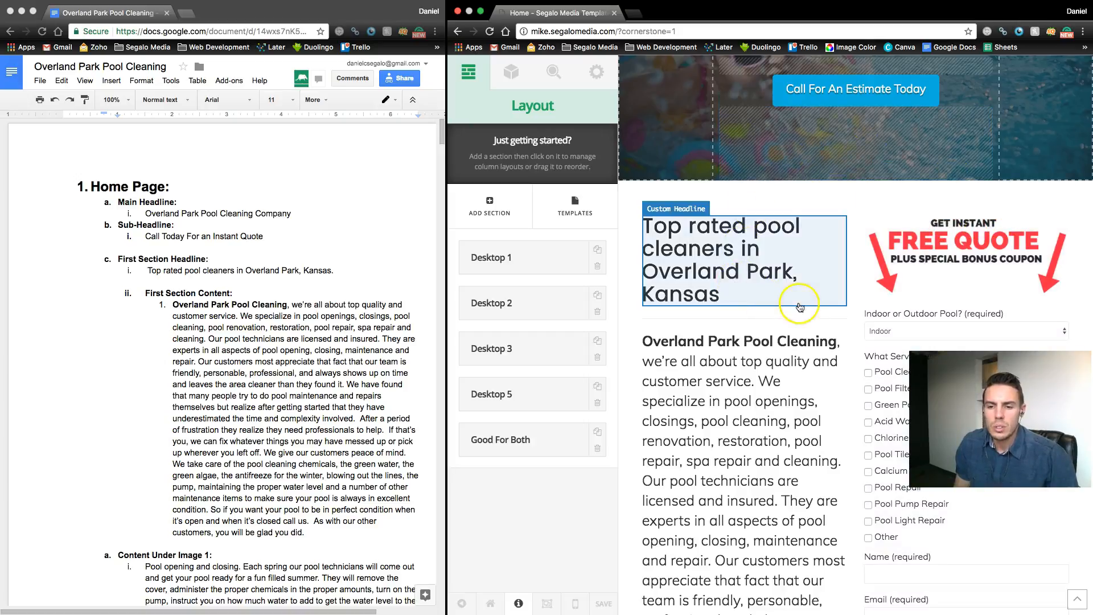
pyautogui.scroll(-3, 879, 256)
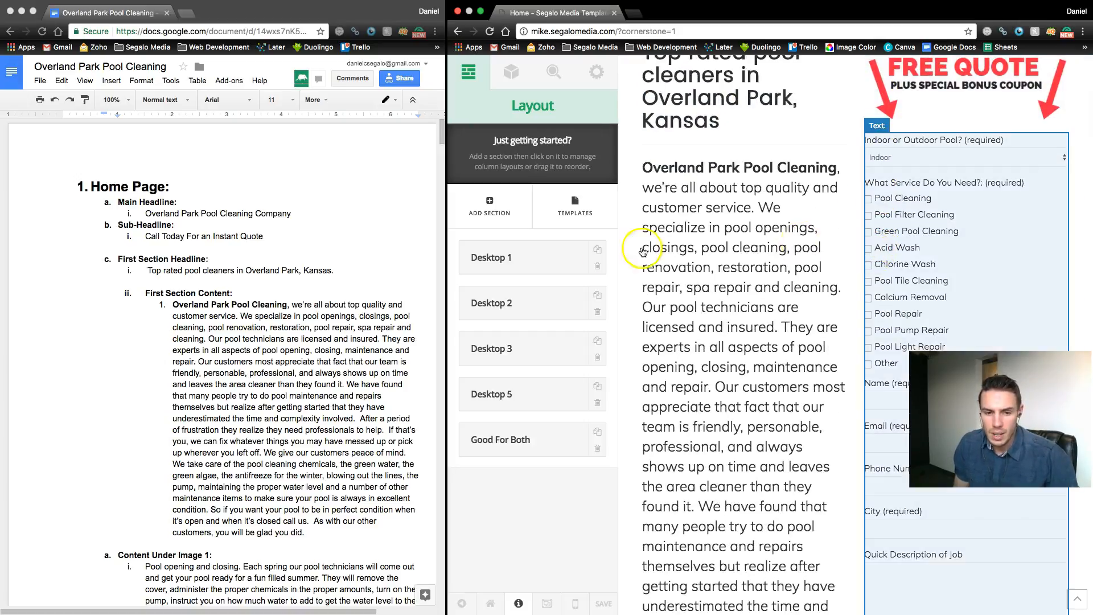
# Adjust the split between the document and page editor windows so both fit readably side by side
pyautogui.moveTo(448, 280); pyautogui.dragTo(687, 280)
pyautogui.scroll(-10, 972, 551)
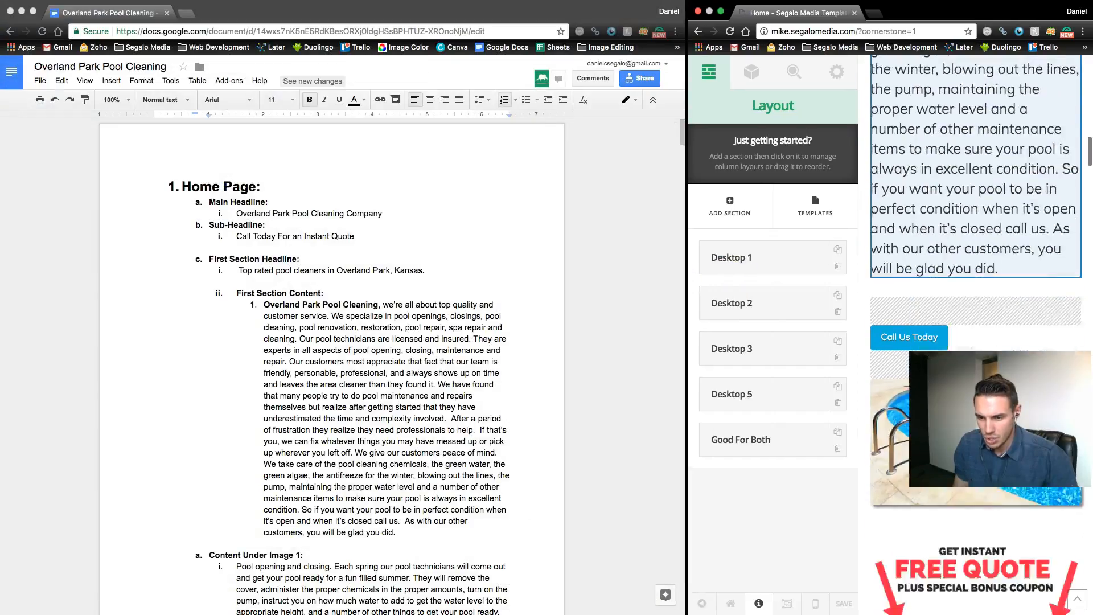
pyautogui.scroll(-15, 972, 552)
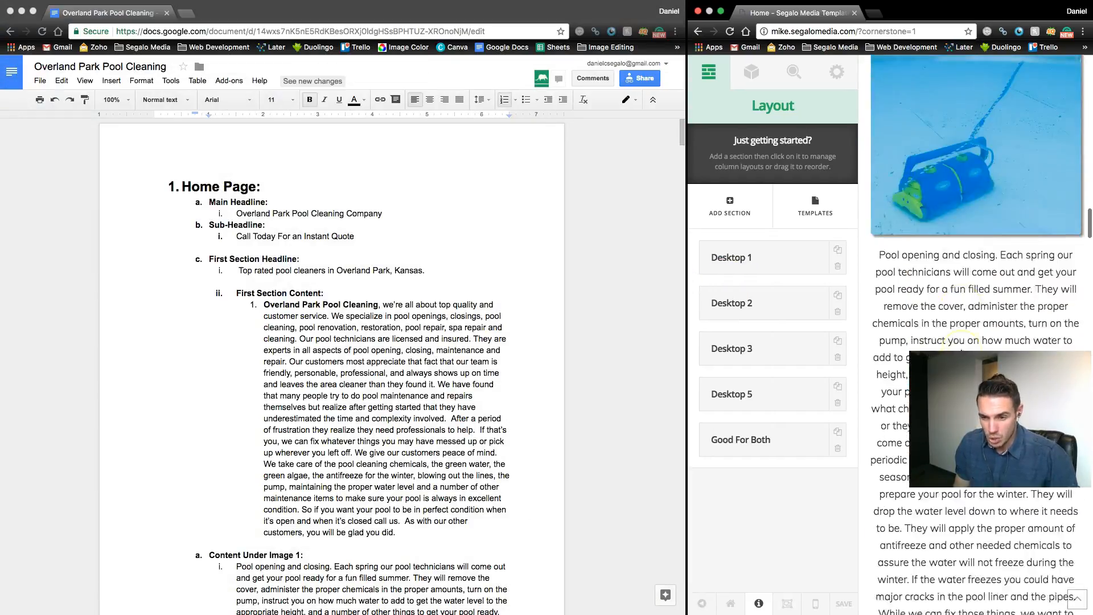
pyautogui.scroll(20, 961, 350)
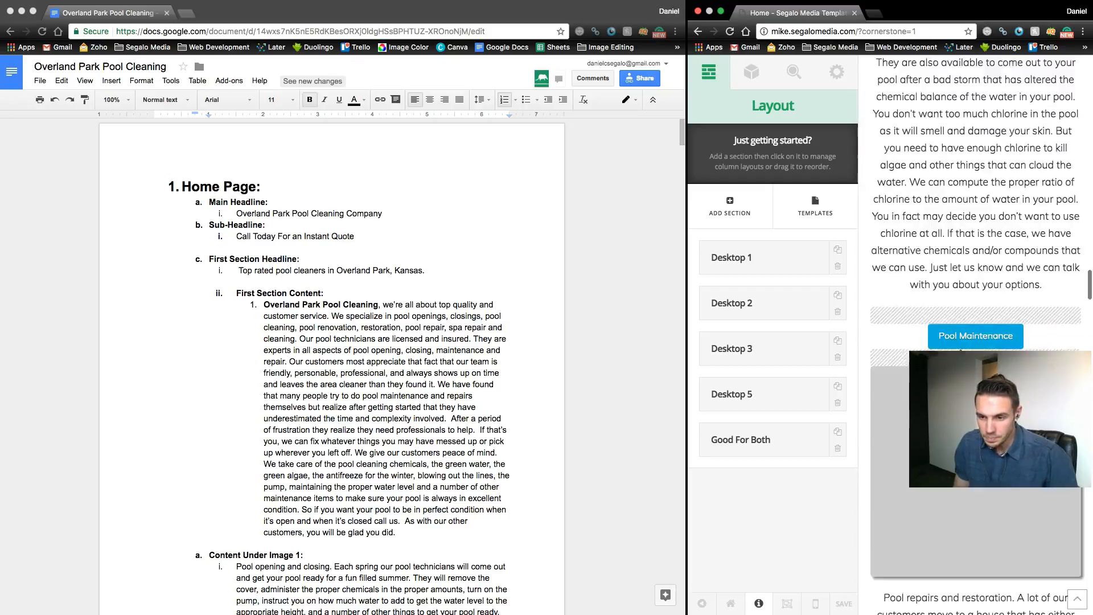
pyautogui.scroll(5, 935, 345)
pyautogui.moveTo(687, 328); pyautogui.dragTo(341, 315)
pyautogui.scroll(-12, 889, 298)
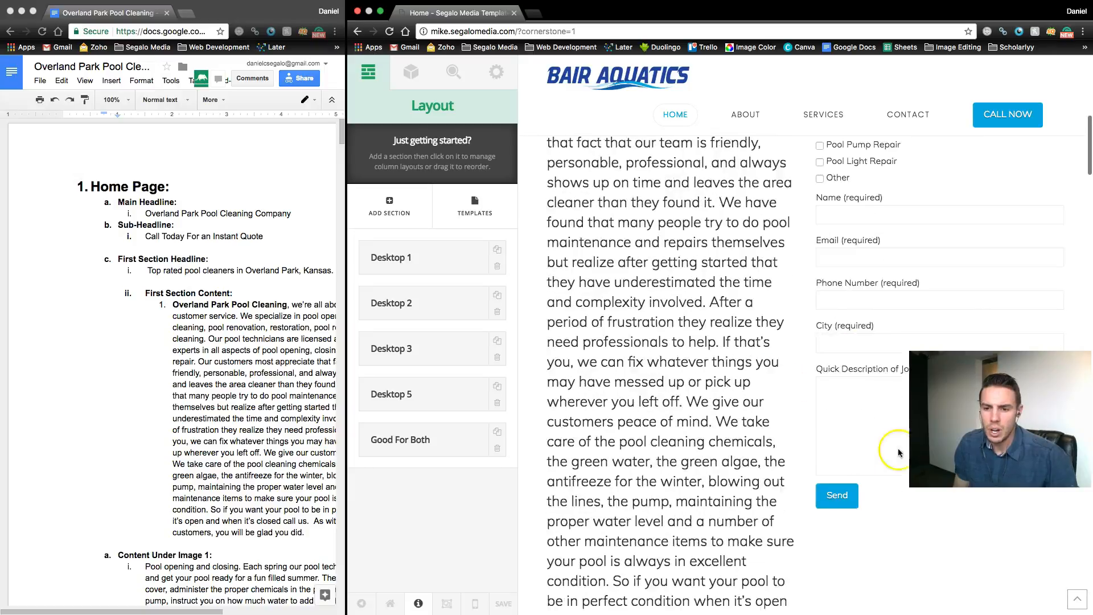
pyautogui.scroll(12, 829, 407)
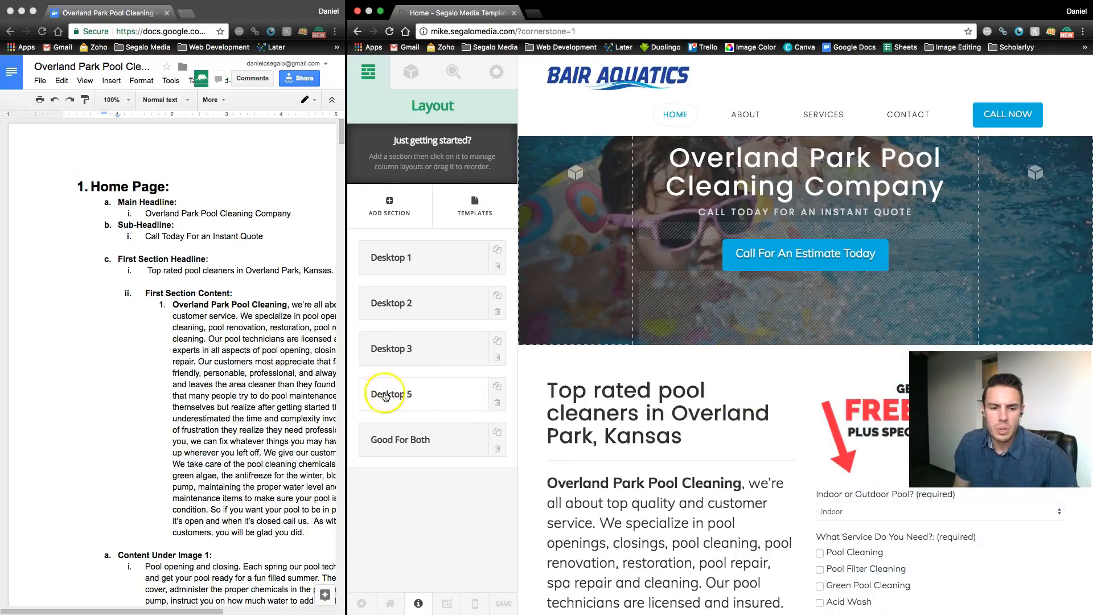
pyautogui.moveTo(348, 390); pyautogui.dragTo(461, 394)
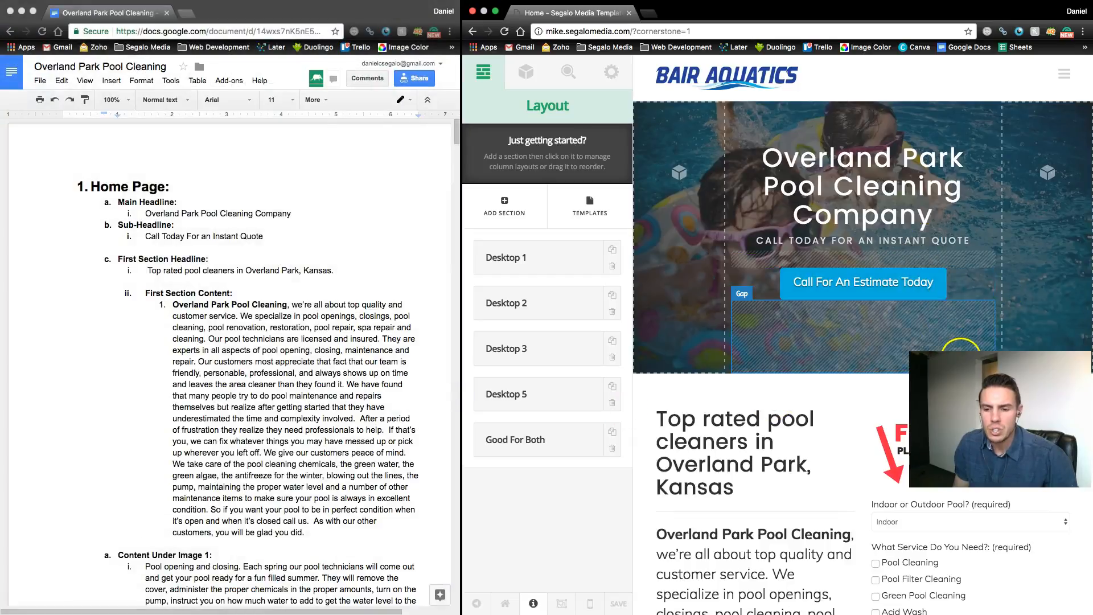
# Compare the document's main headline, sub-headline, first section headline and content with the matching parts of the home page
pyautogui.scroll(-5, 951, 344)
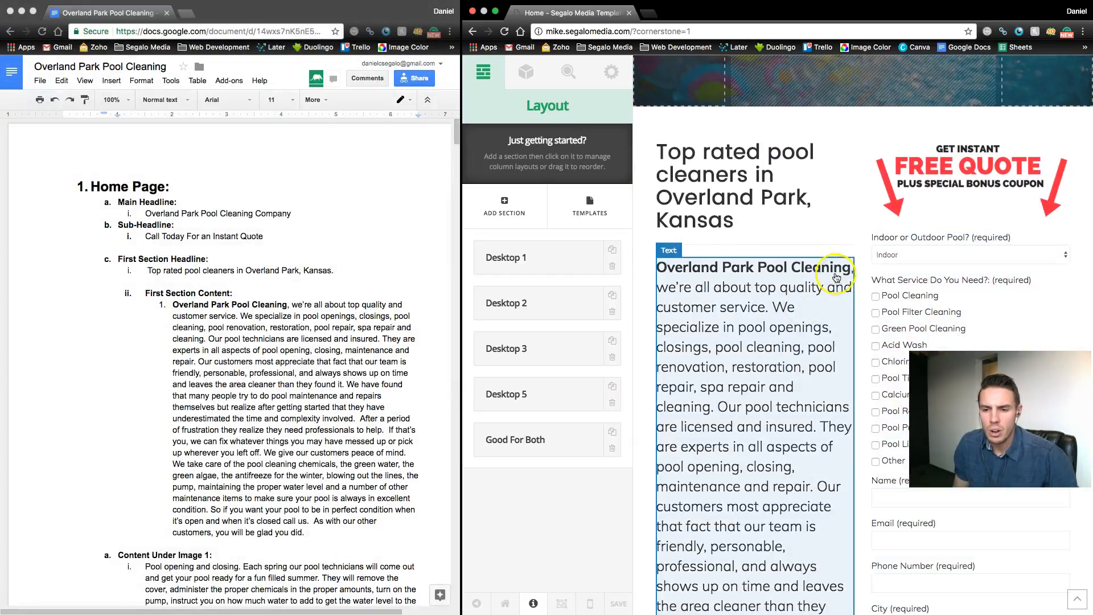
pyautogui.click(147, 215)
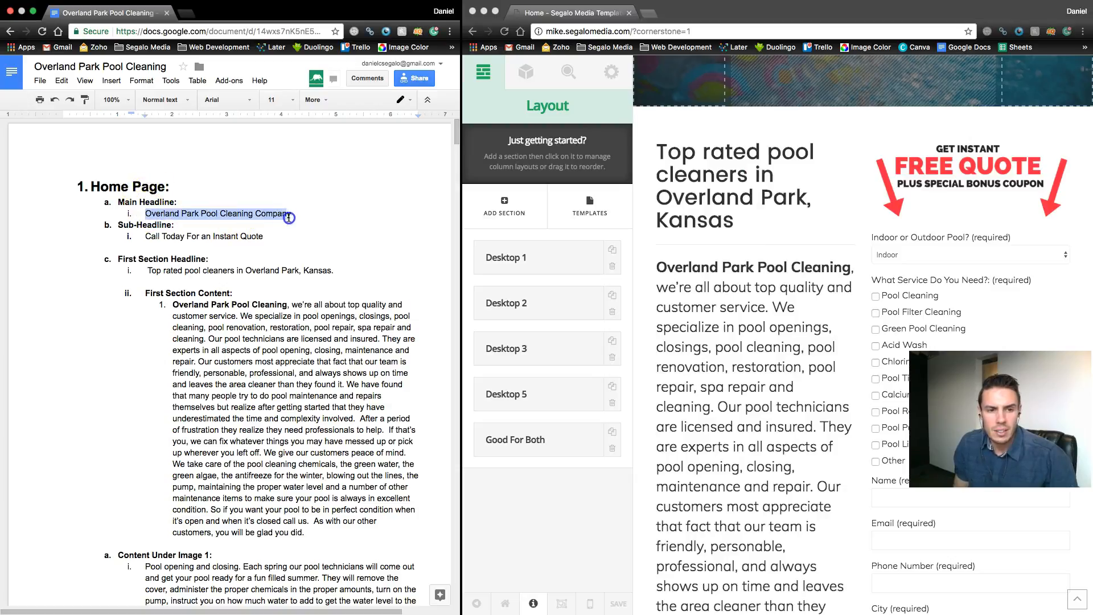
pyautogui.moveTo(267, 236); pyautogui.dragTo(255, 238)
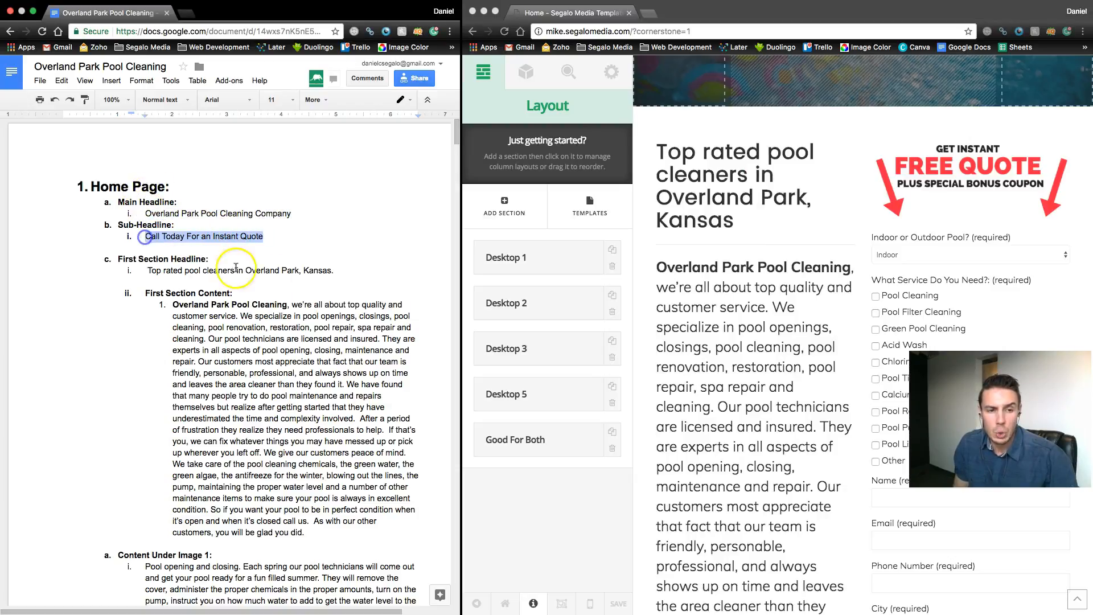
pyautogui.moveTo(336, 271); pyautogui.dragTo(152, 268)
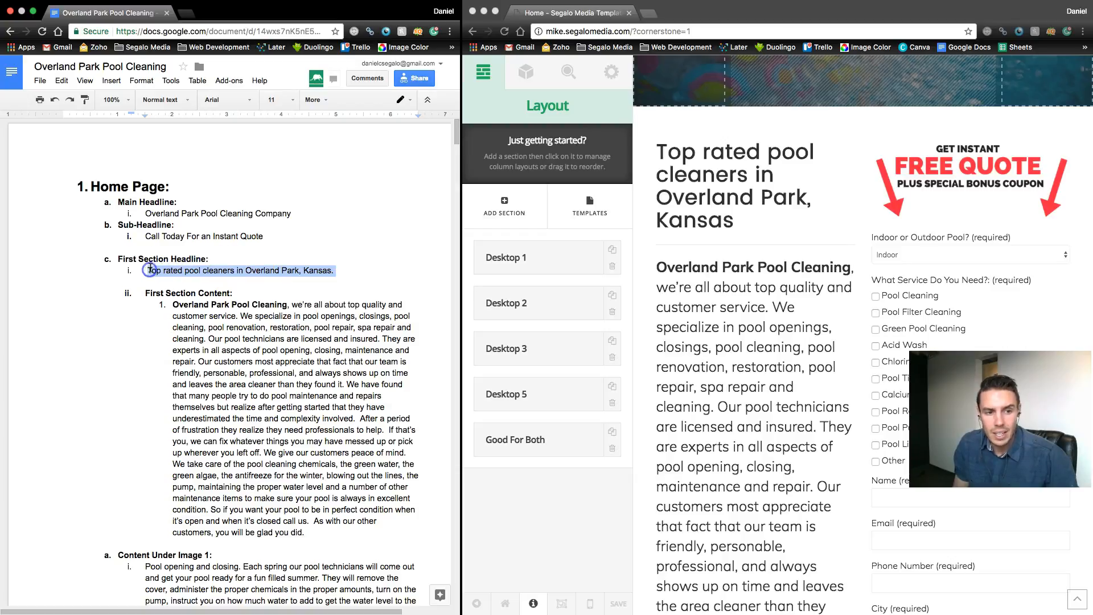
pyautogui.scroll(5, 761, 240)
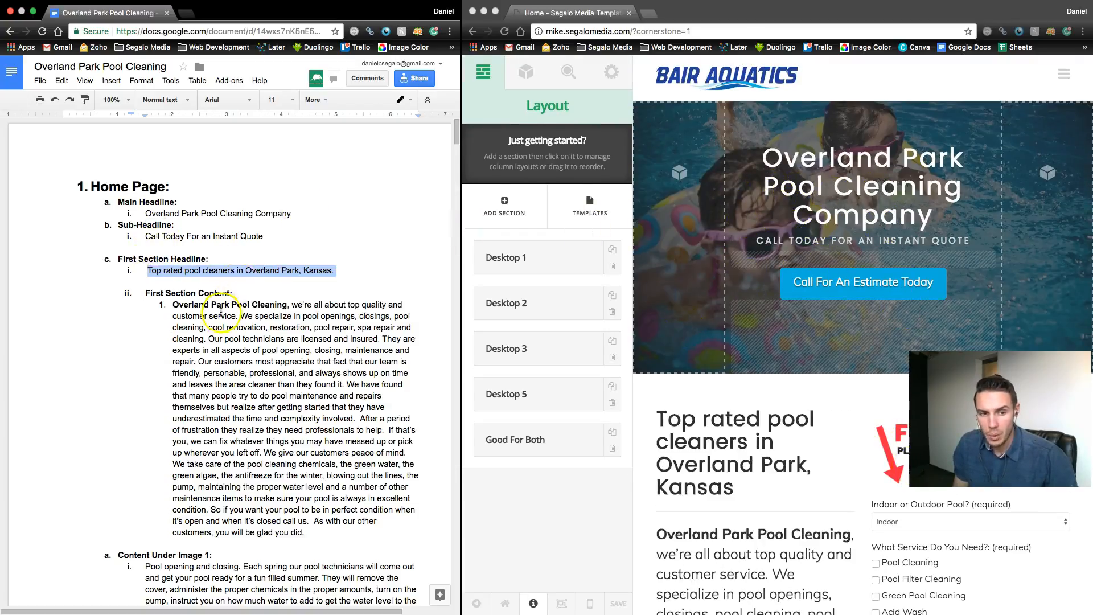
pyautogui.scroll(-5, 273, 253)
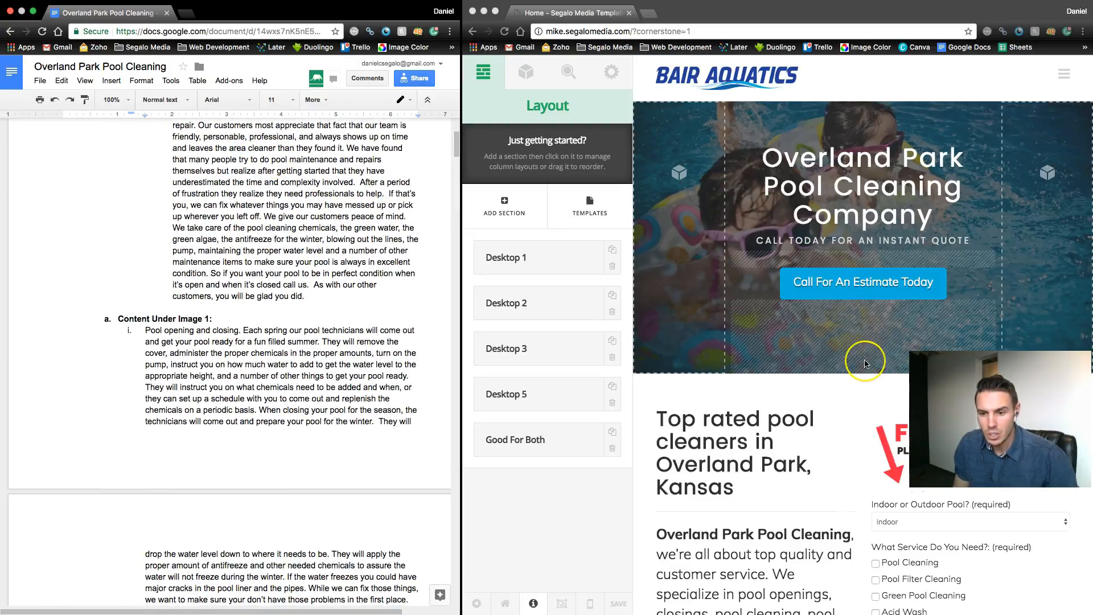
pyautogui.scroll(-15, 869, 364)
pyautogui.scroll(15, 865, 364)
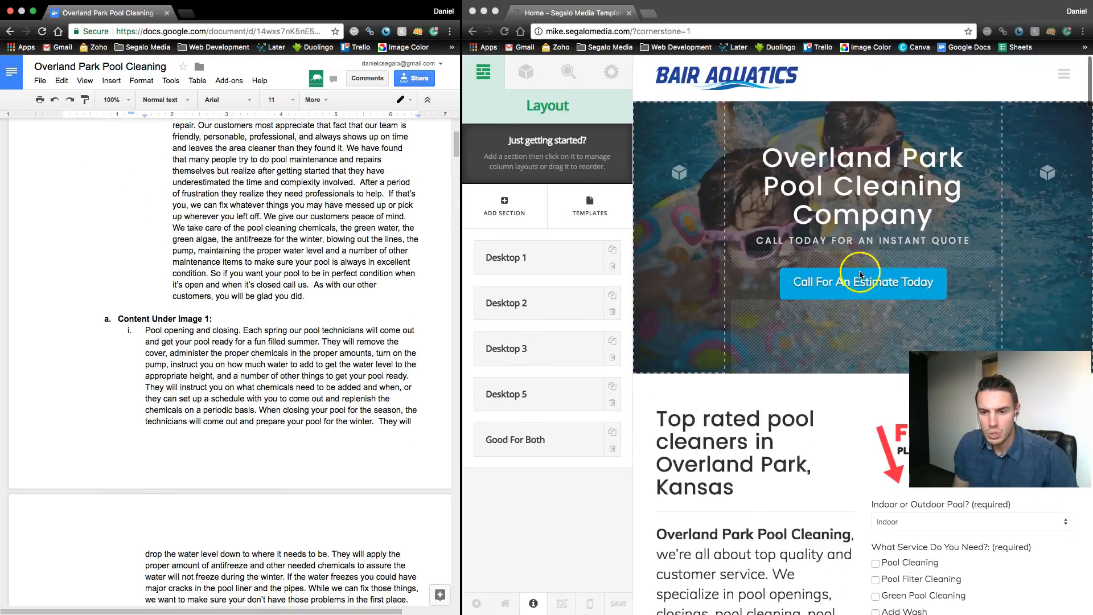
pyautogui.scroll(-2, 887, 311)
pyautogui.scroll(2, 883, 310)
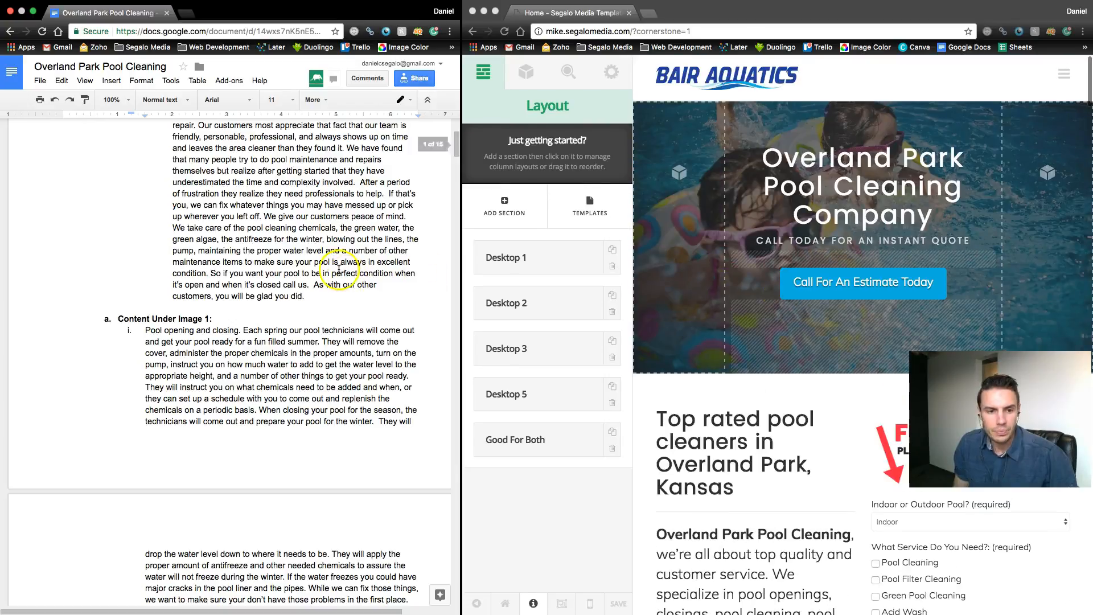
# Replace the hero section's main headline text with "Overland Park Pool Cleaning Company" copied from the document
pyautogui.scroll(5, 336, 268)
pyautogui.moveTo(292, 214); pyautogui.dragTo(152, 214)
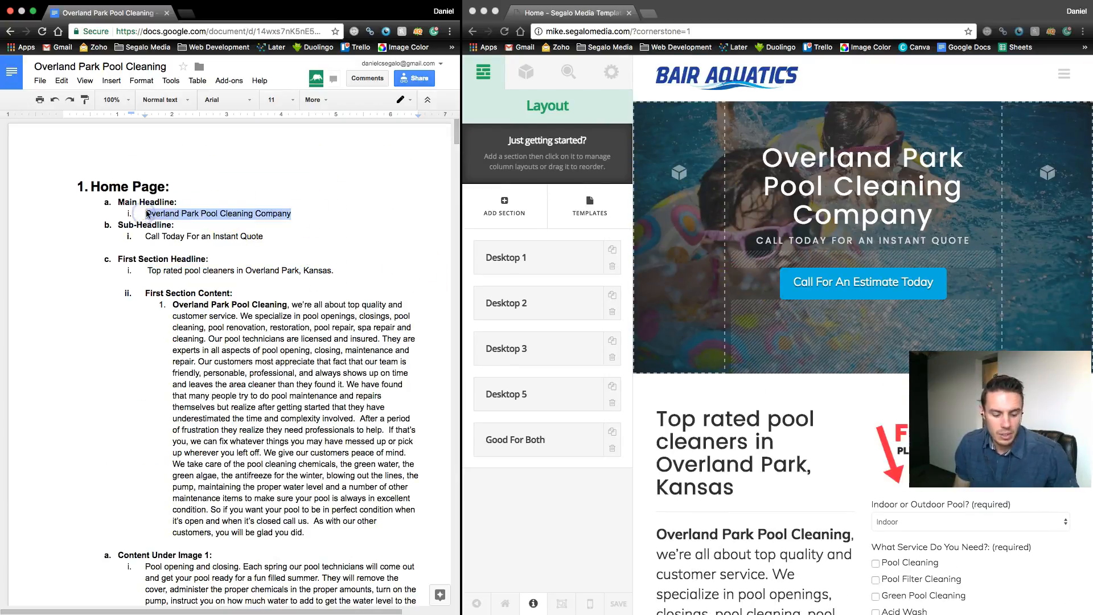
pyautogui.click(820, 180)
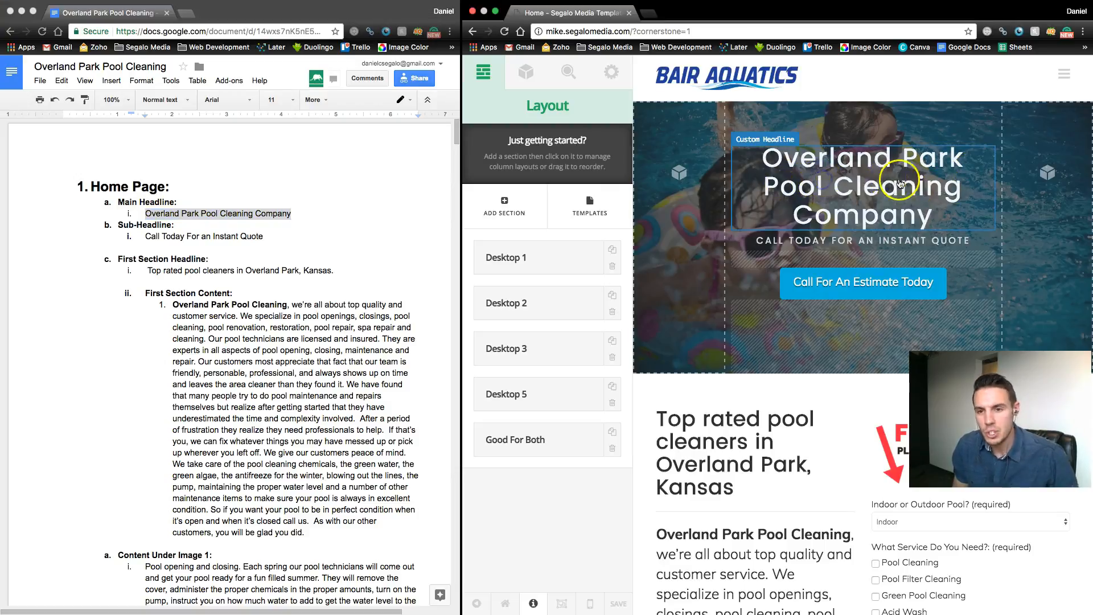
pyautogui.click(825, 201)
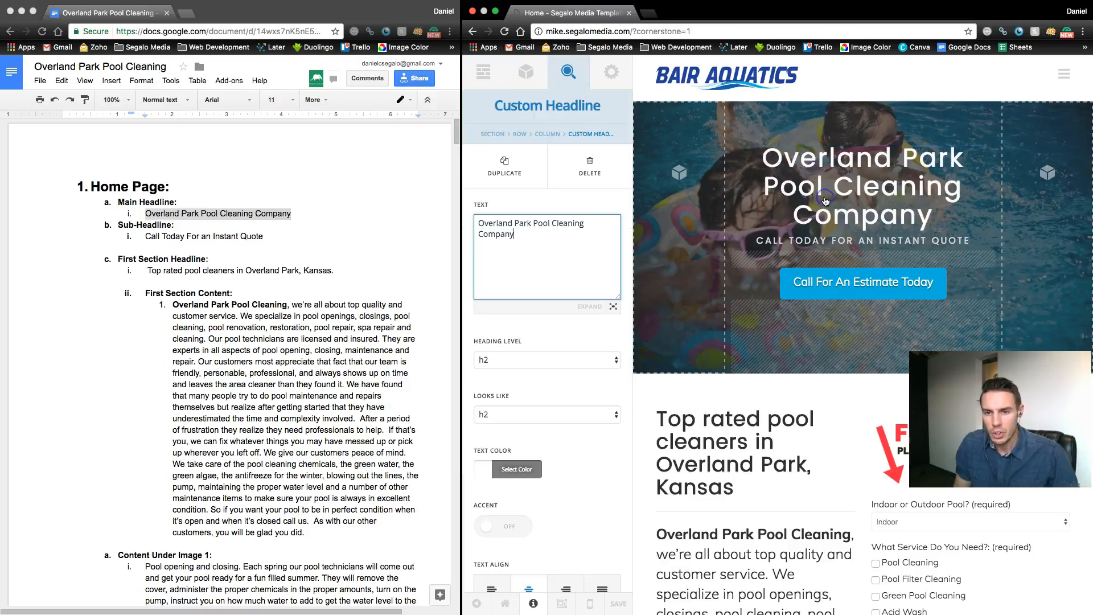
pyautogui.click(610, 235)
pyautogui.press('super+a')
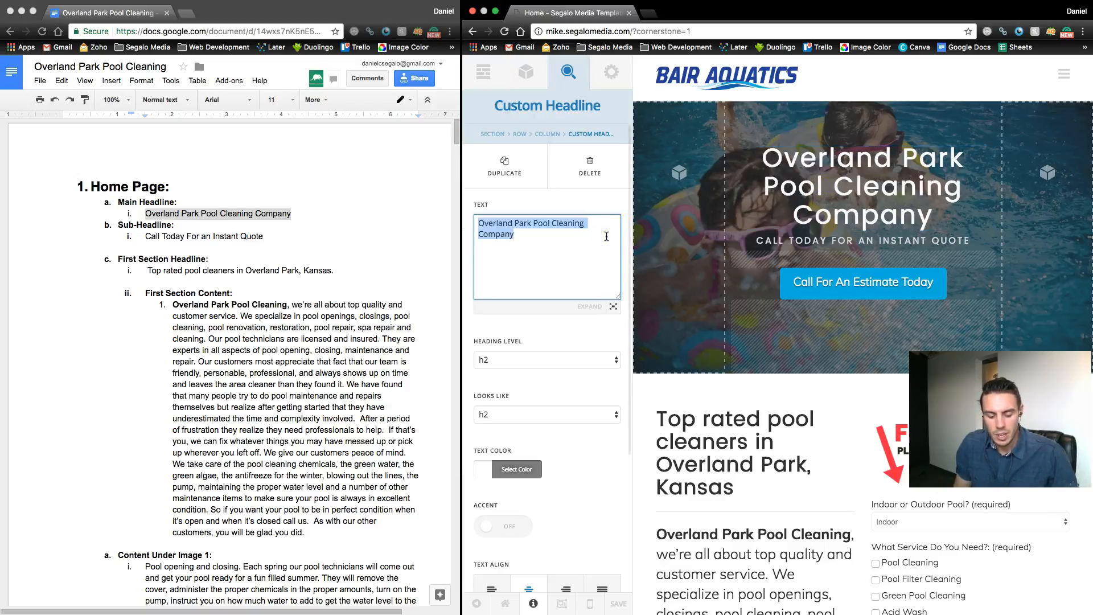
pyautogui.click(606, 236)
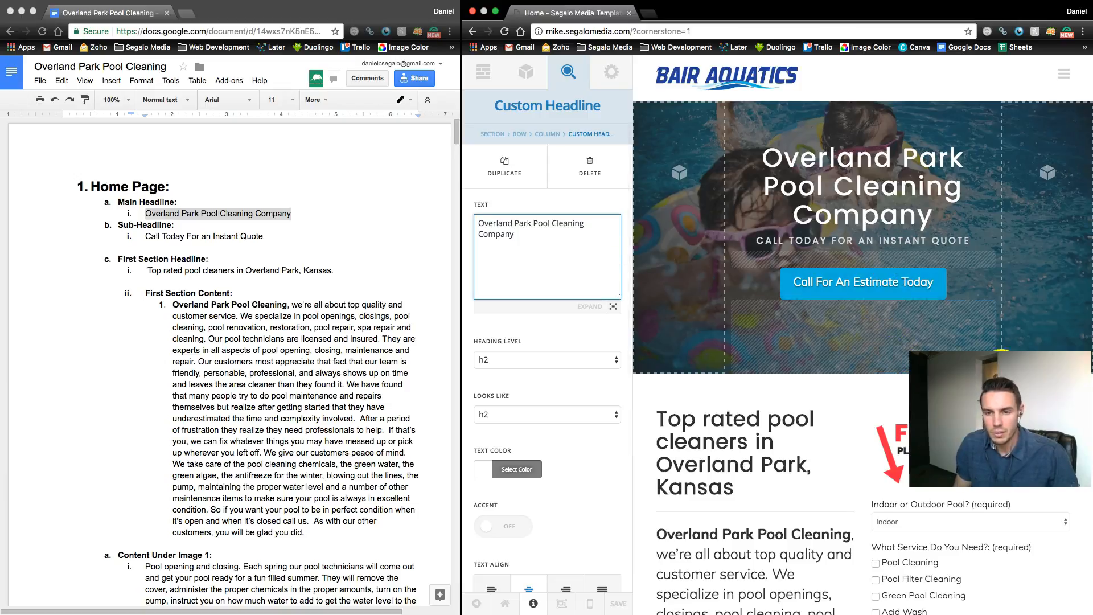
# Replace the hero's sub-headline text with "Call Today For an Instant Quote" from the document and save the page
pyautogui.scroll(-3, 845, 228)
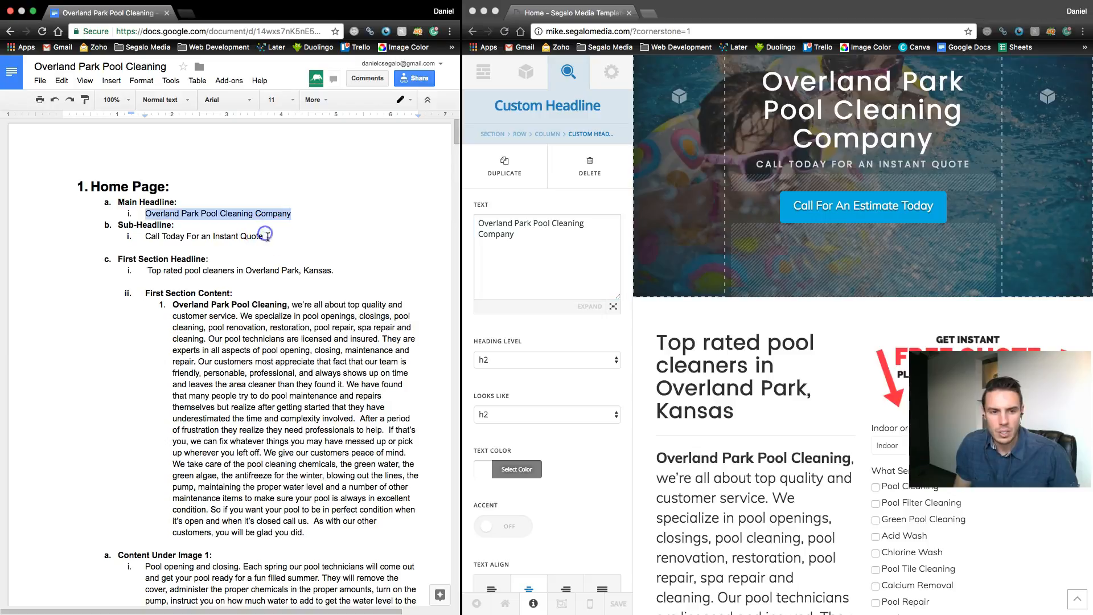
pyautogui.moveTo(268, 236); pyautogui.dragTo(128, 237)
pyautogui.hotkey('ctrl', 'c')
pyautogui.click(813, 166)
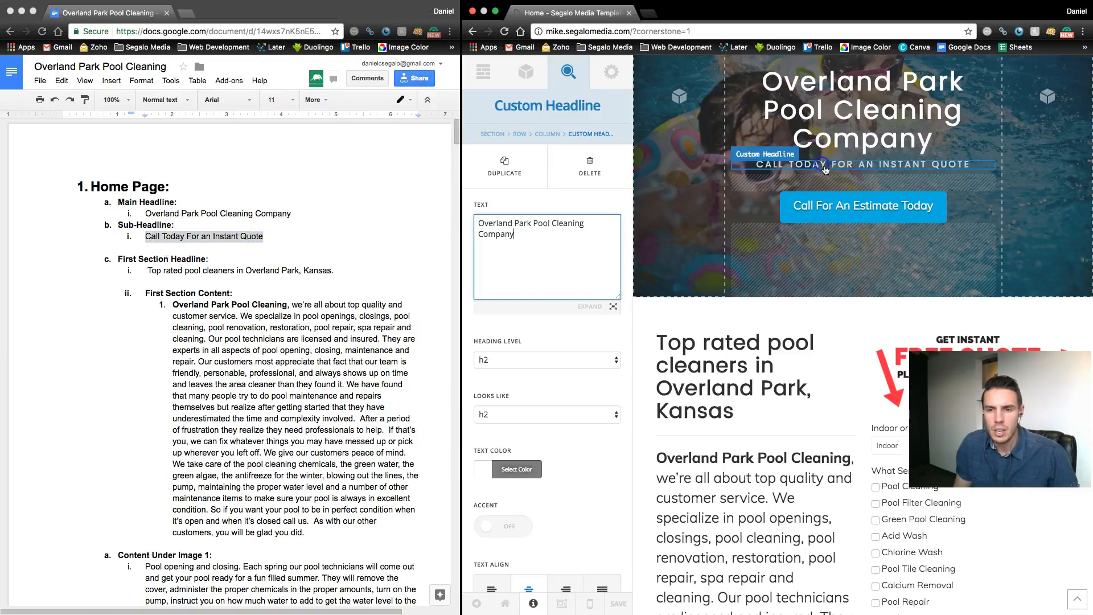
pyautogui.click(538, 238)
pyautogui.hotkey('ctrl', 'a')
pyautogui.hotkey('ctrl', 'v')
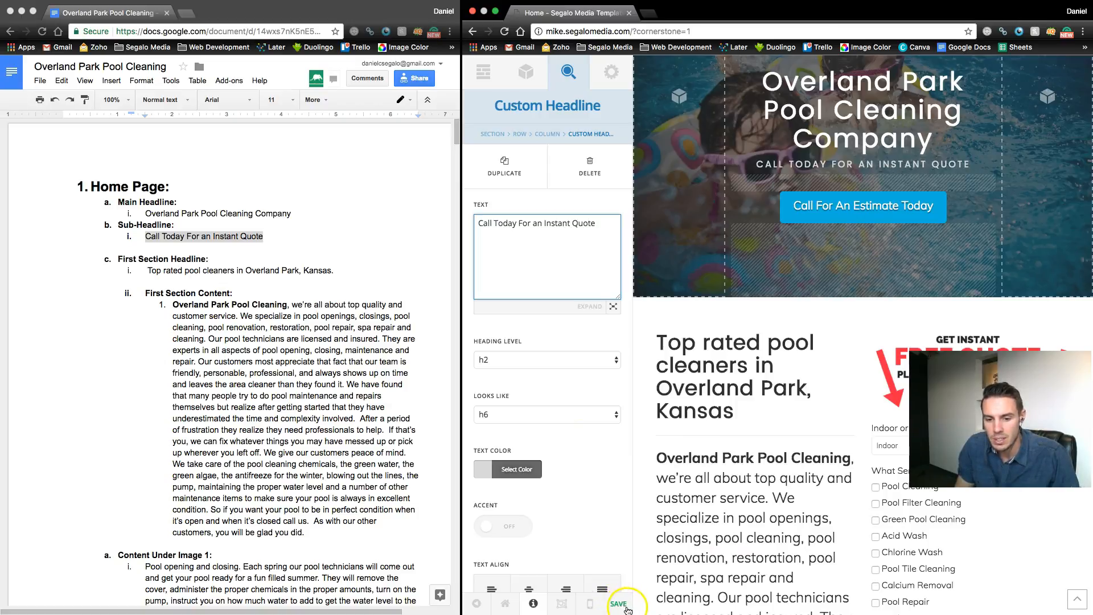
pyautogui.click(620, 607)
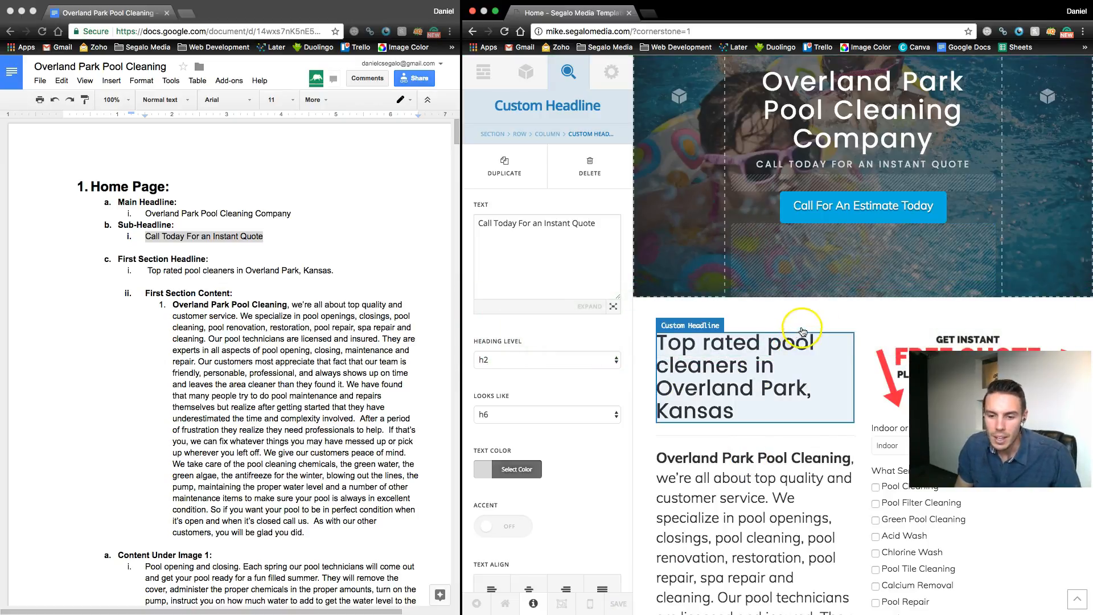
# Replace the first section headline with "Top rated pool cleaners in Overland Park, Kansas." from the document and save the page
pyautogui.scroll(-3, 803, 330)
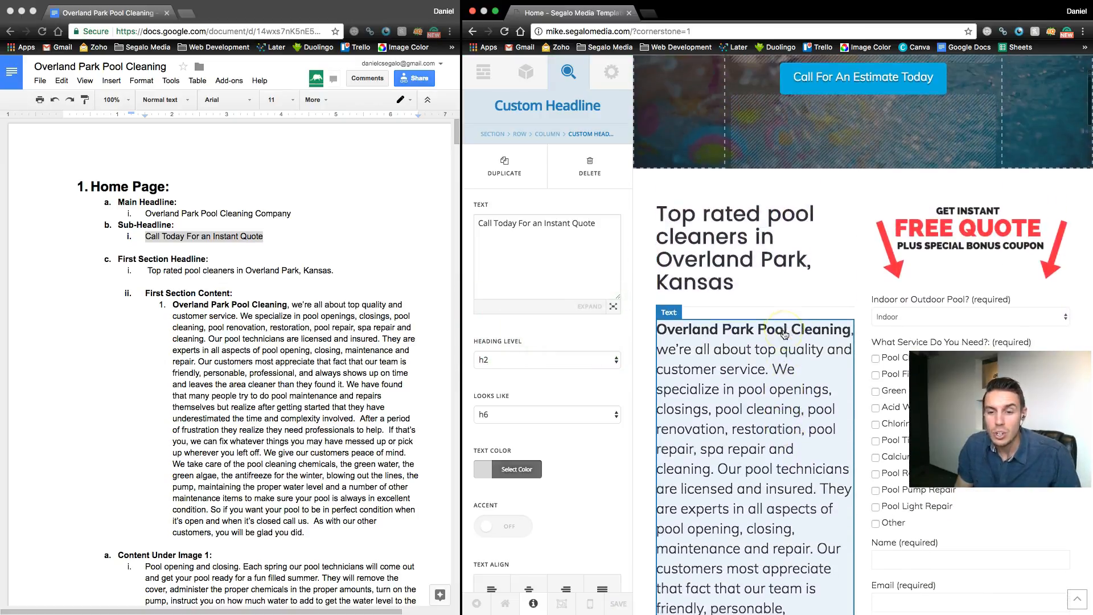
pyautogui.scroll(5, 784, 334)
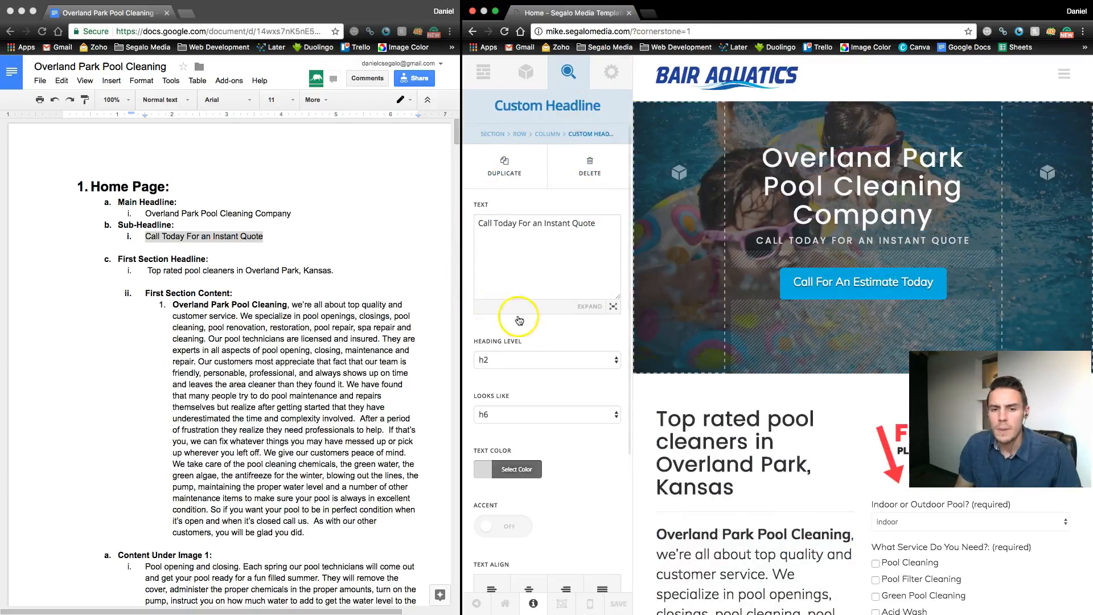
pyautogui.scroll(-3, 700, 309)
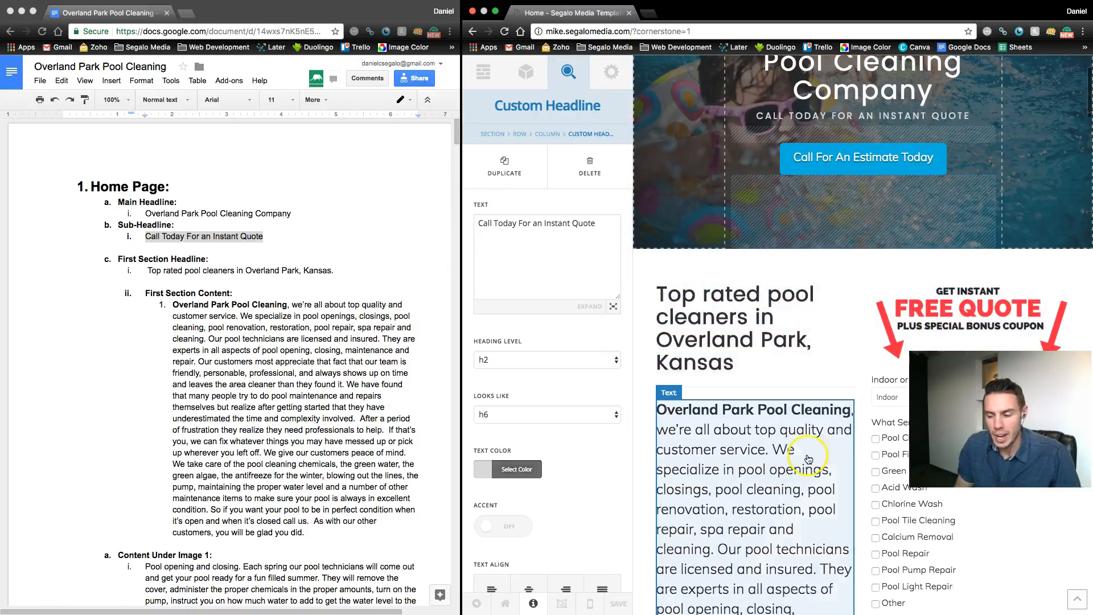
pyautogui.click(246, 355)
pyautogui.moveTo(339, 271); pyautogui.dragTo(167, 273)
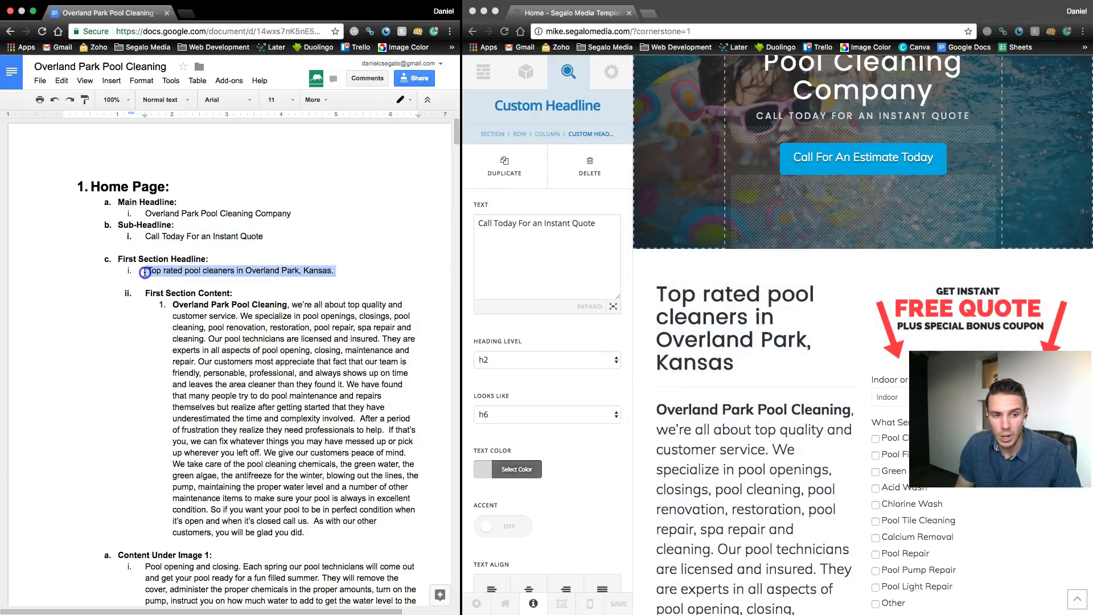
pyautogui.click(150, 272)
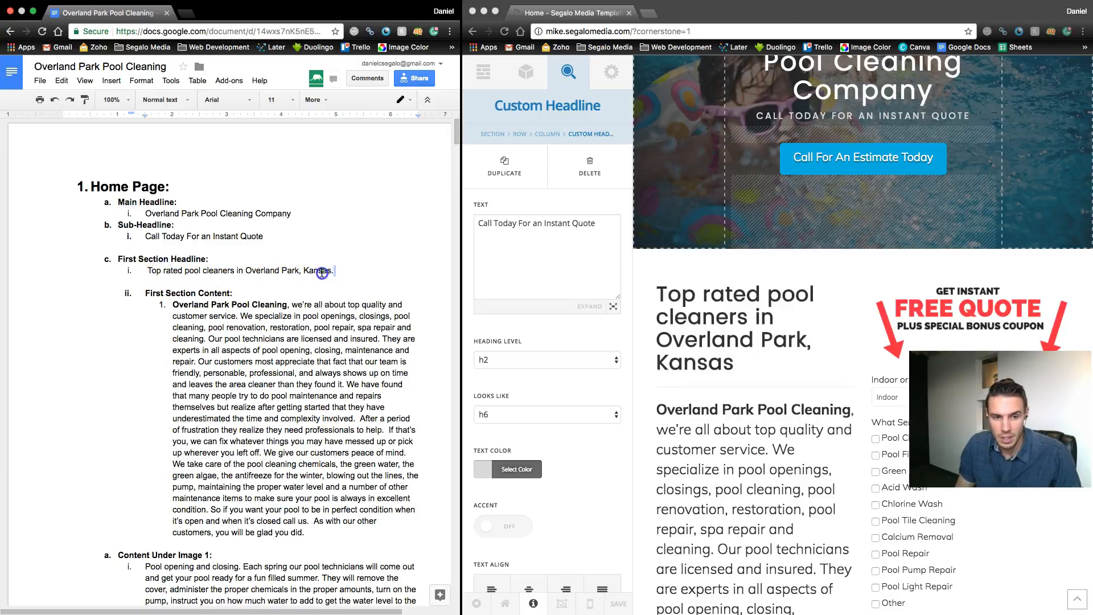
pyautogui.moveTo(329, 273); pyautogui.dragTo(168, 267)
pyautogui.click(738, 302)
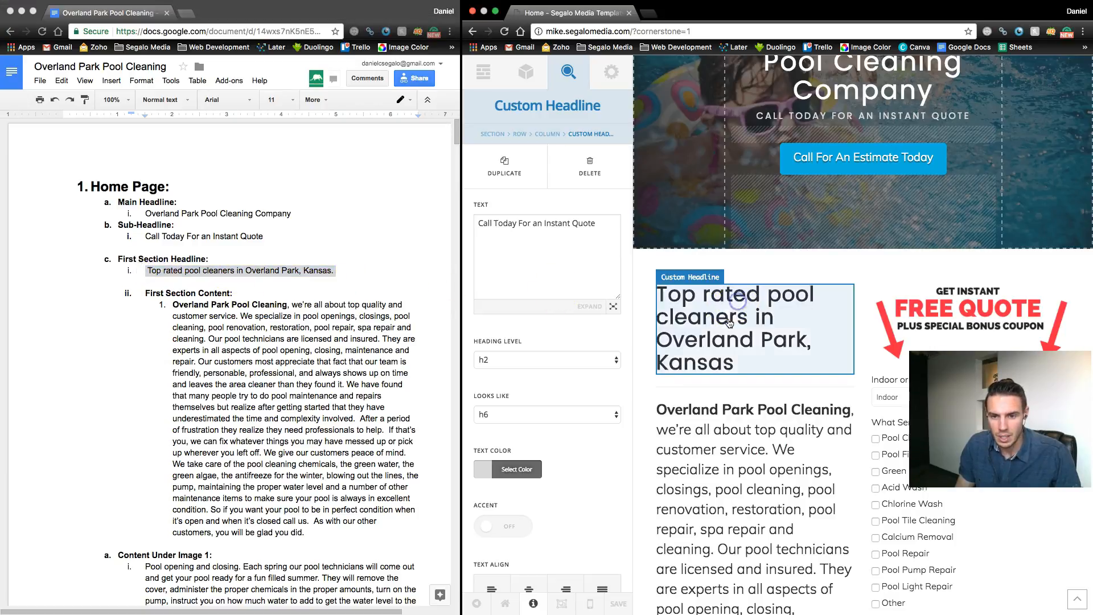
pyautogui.click(568, 253)
pyautogui.hotkey('ctrl', 'a')
pyautogui.write('Top rated pool cleaners in Overland Park, Kansas.')
pyautogui.press('BackSpace')
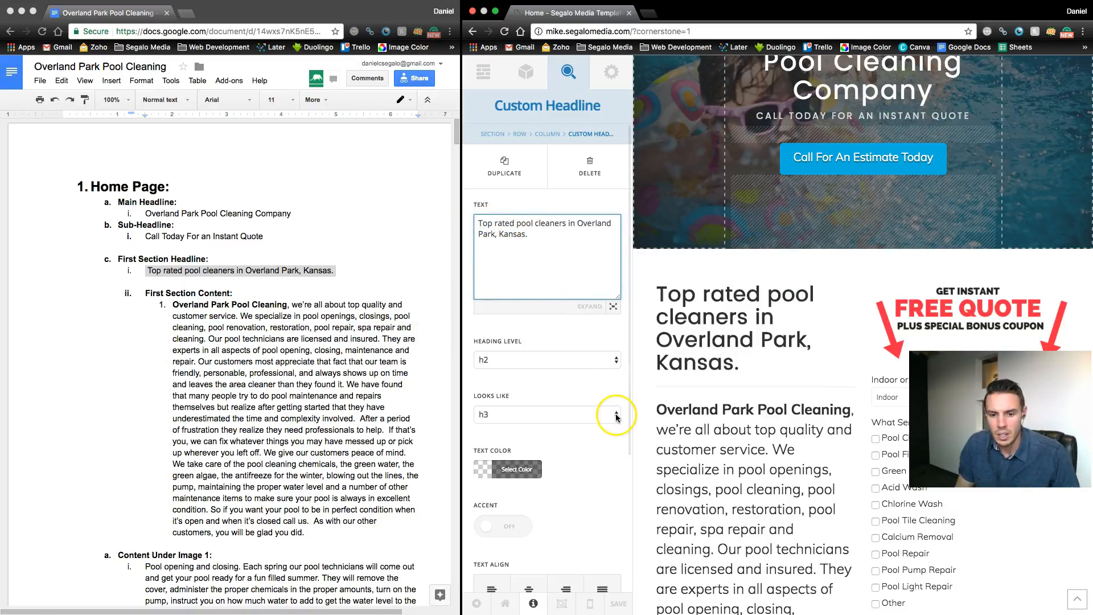
pyautogui.click(618, 603)
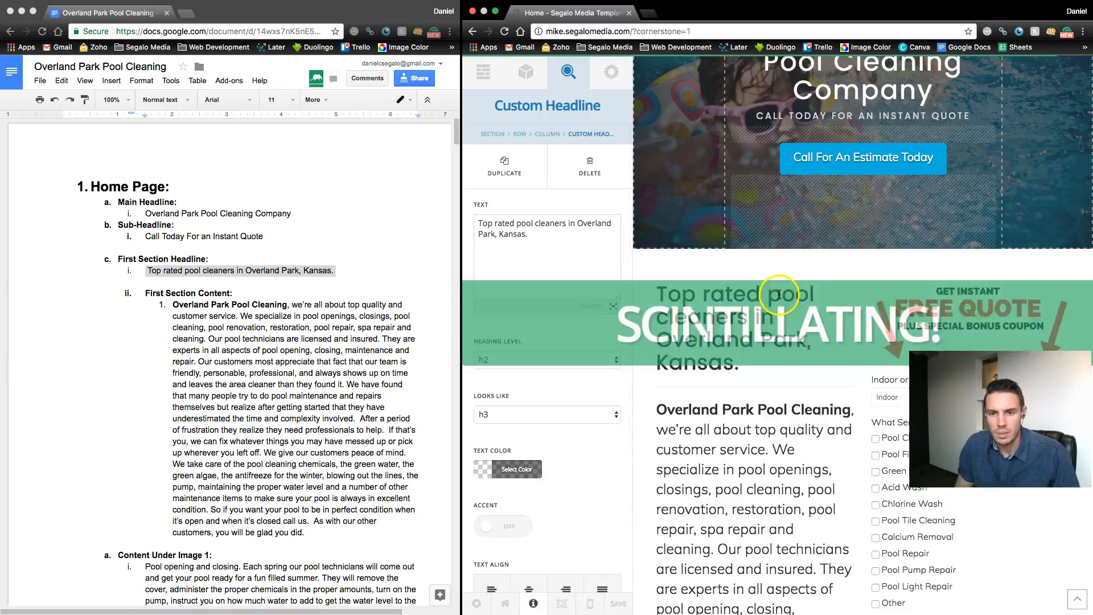
# Copy the full First Section Content paragraph from the document and open the home page's matching text element for editing
pyautogui.scroll(-3, 285, 392)
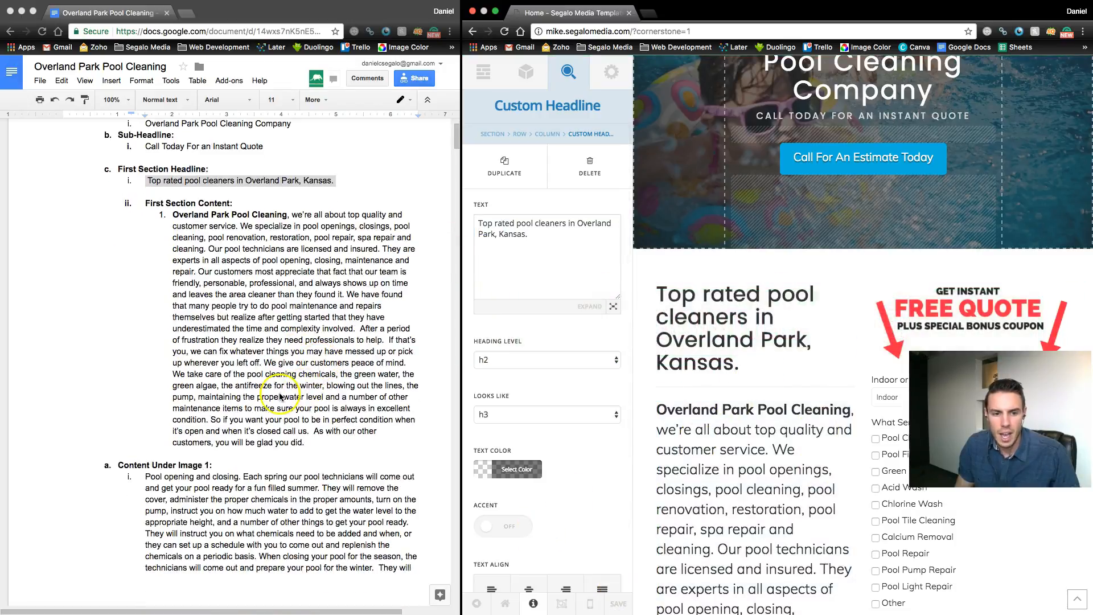
pyautogui.moveTo(306, 443); pyautogui.dragTo(166, 211)
pyautogui.press('super+c')
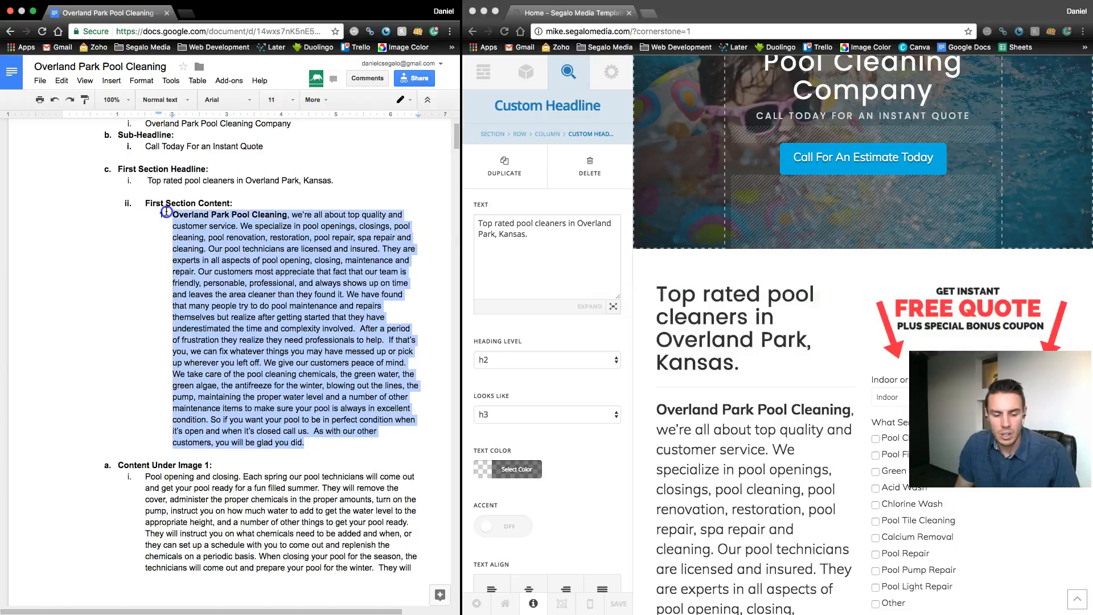
pyautogui.click(760, 461)
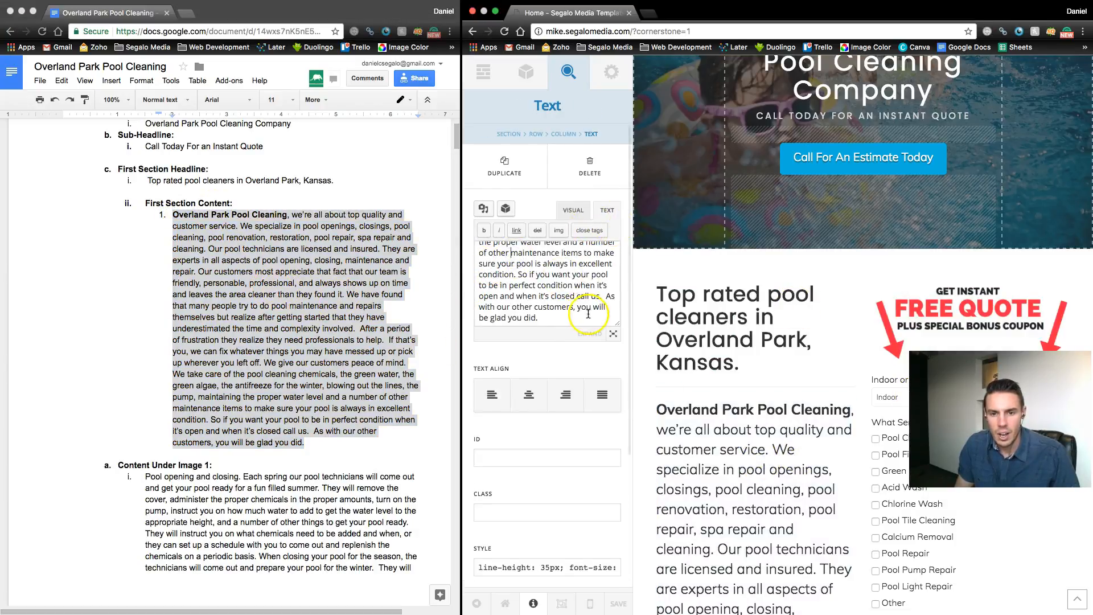
# Try replacing the first section's content with the copied paragraph in the plain text (HTML) mode and check it on the page
pyautogui.scroll(5, 588, 314)
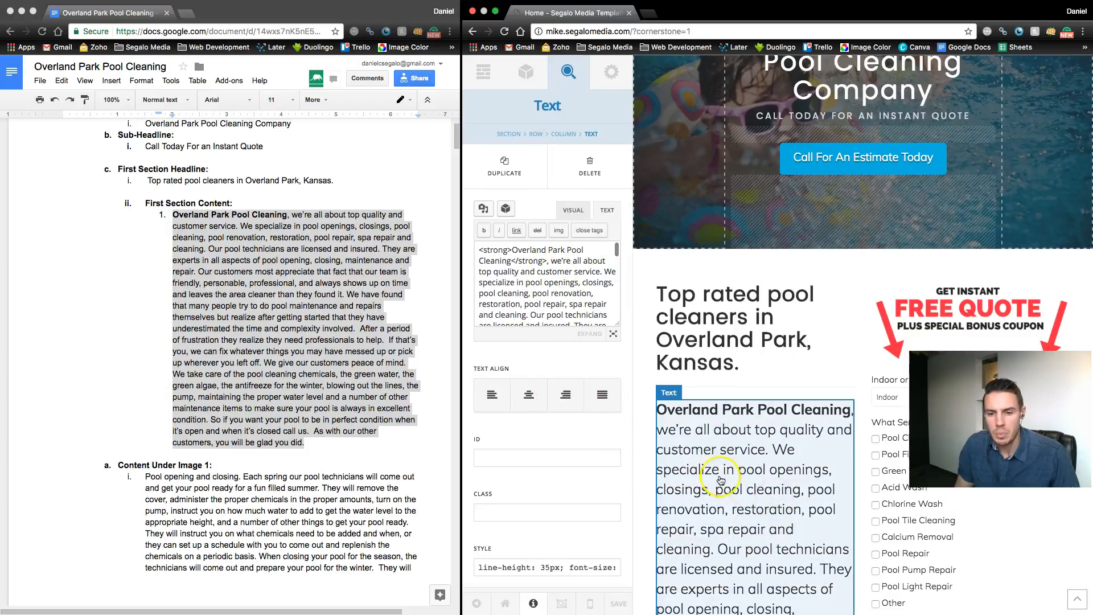
pyautogui.scroll(-3, 757, 512)
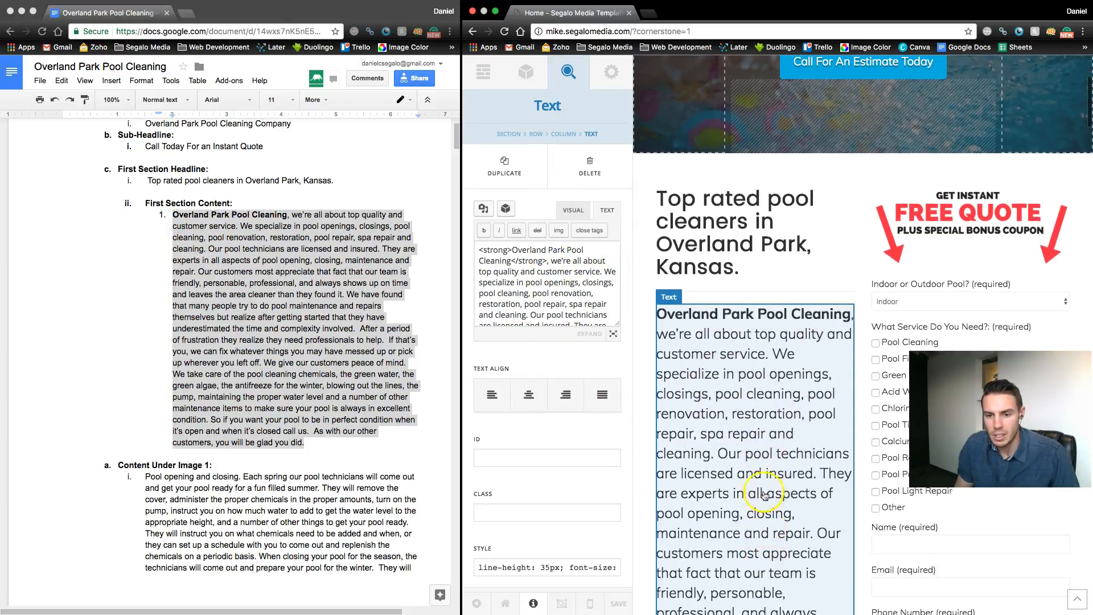
pyautogui.click(579, 212)
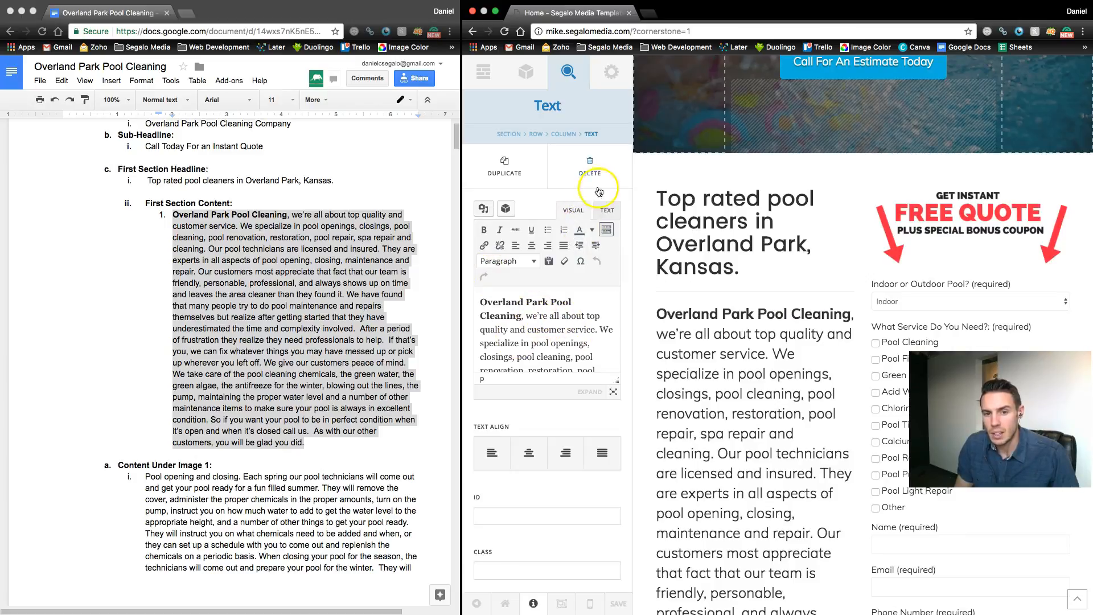
pyautogui.click(607, 212)
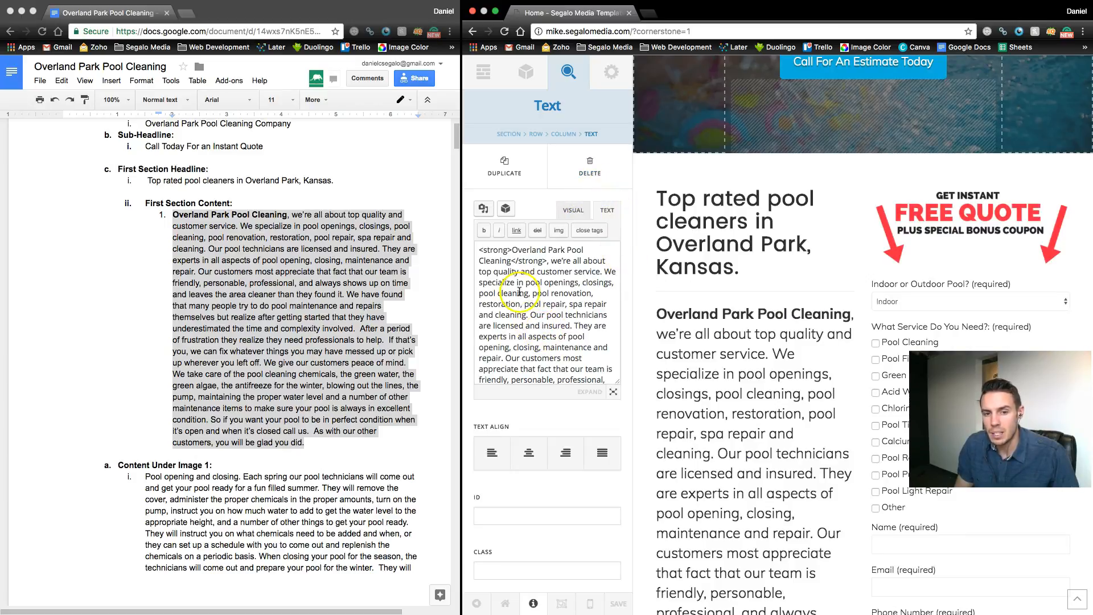
pyautogui.press('super+a')
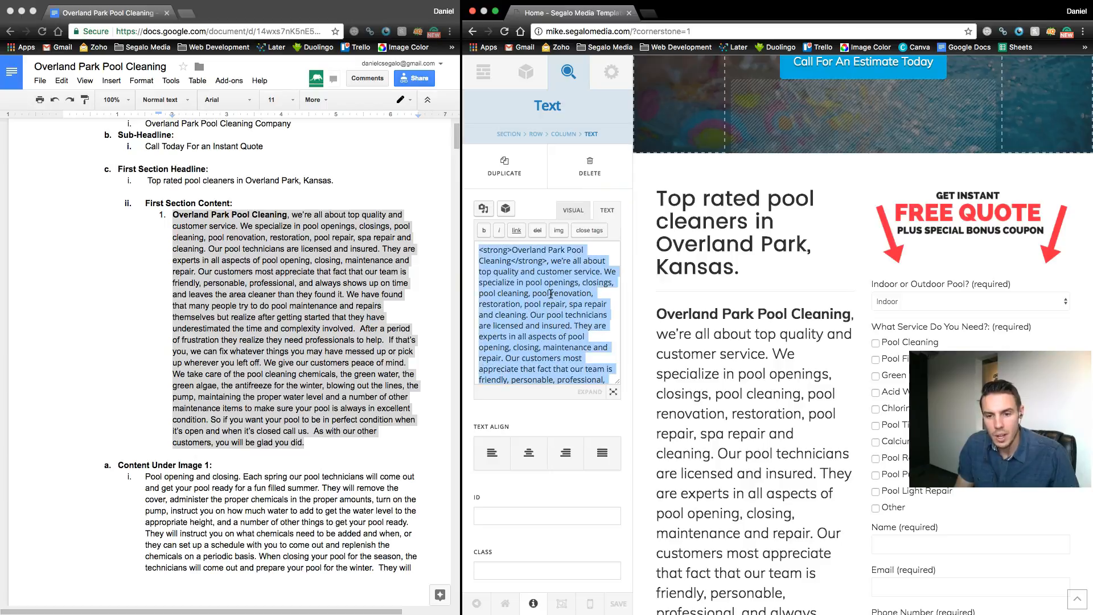
pyautogui.press('super+v')
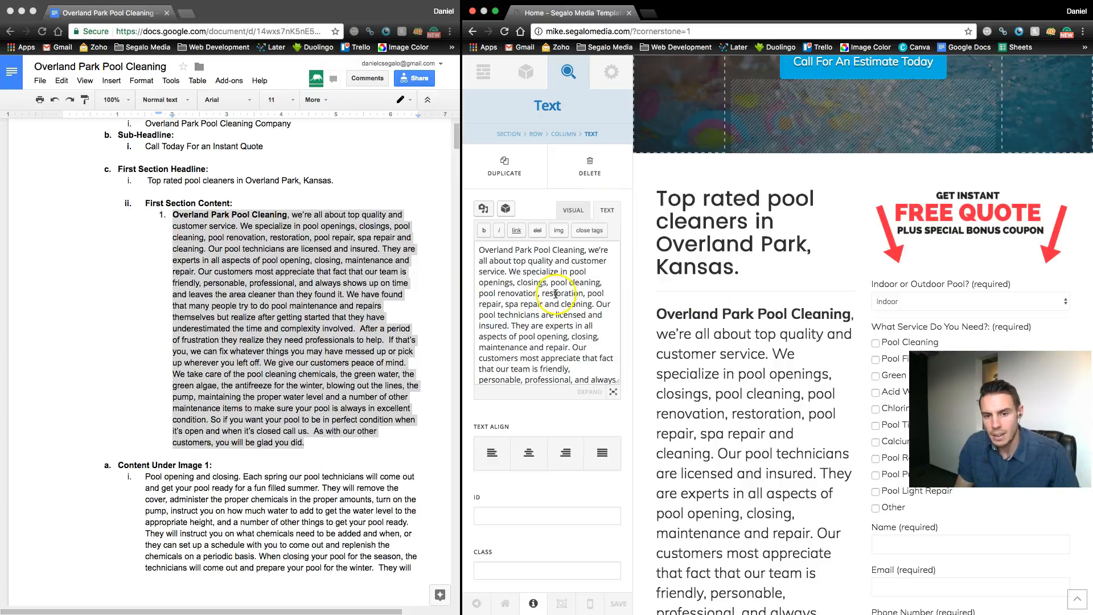
pyautogui.scroll(-10, 756, 404)
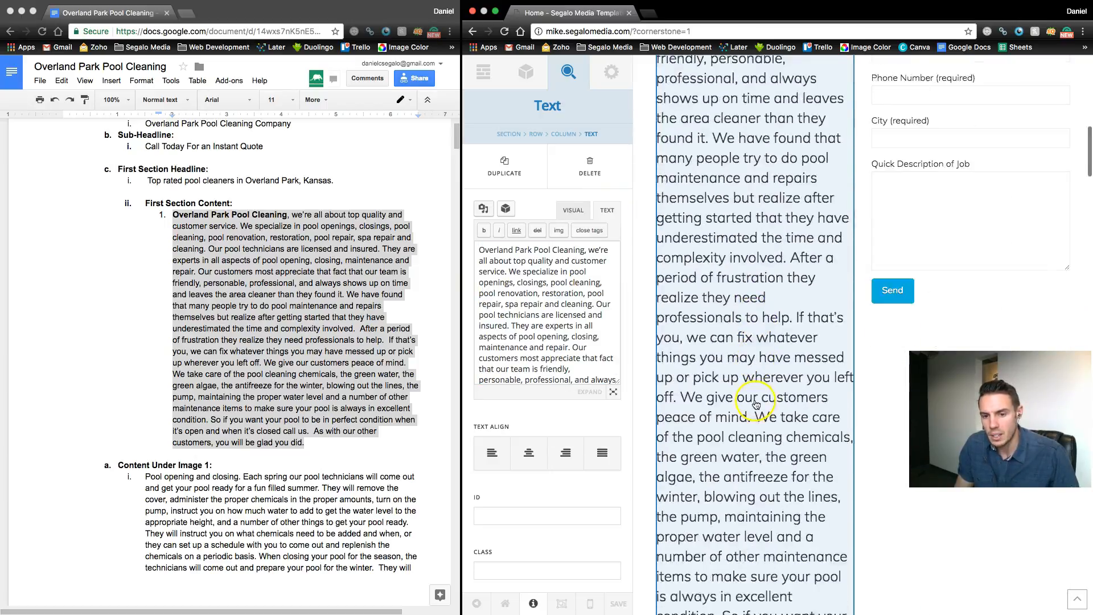
pyautogui.scroll(13, 756, 404)
pyautogui.scroll(-3, 756, 403)
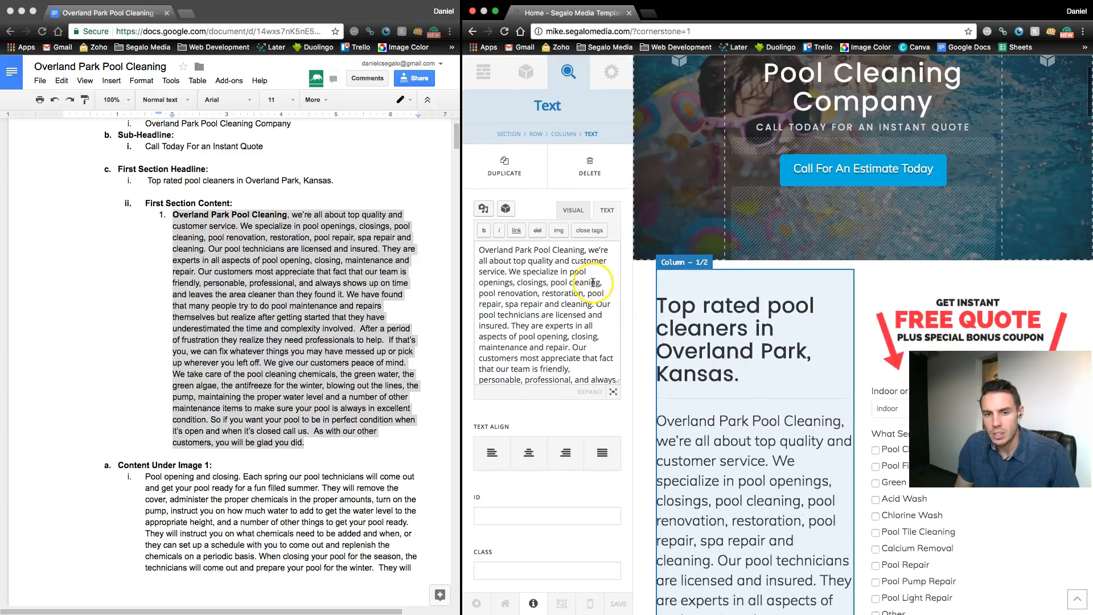
# Replace the first section's content with the copied paragraph in the visual editing mode, keeping the document's bold company name
pyautogui.click(573, 210)
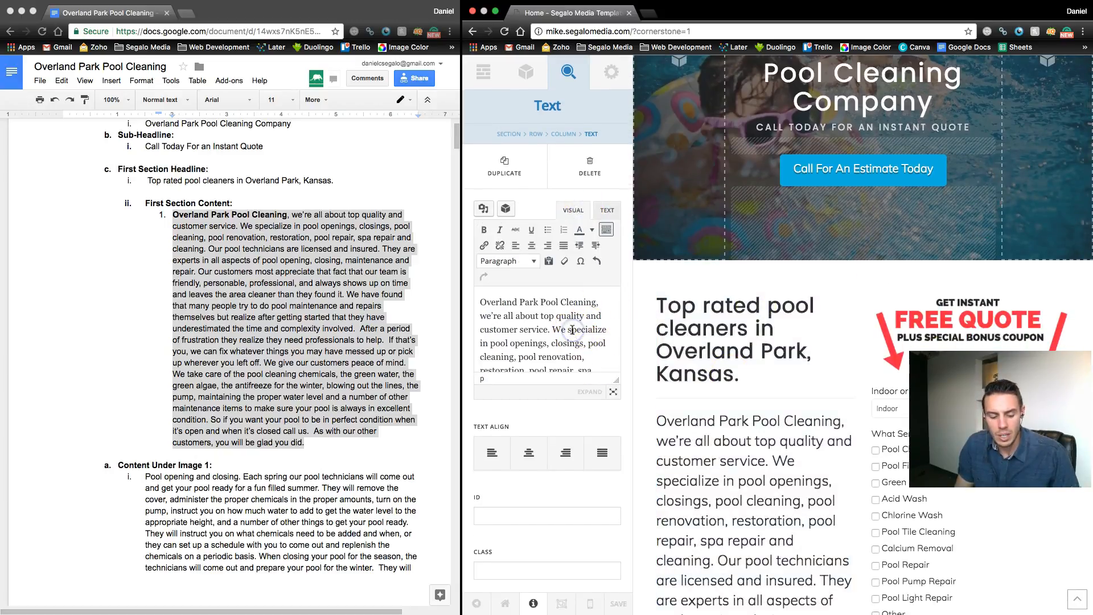
pyautogui.press('super+a')
pyautogui.press('super+v')
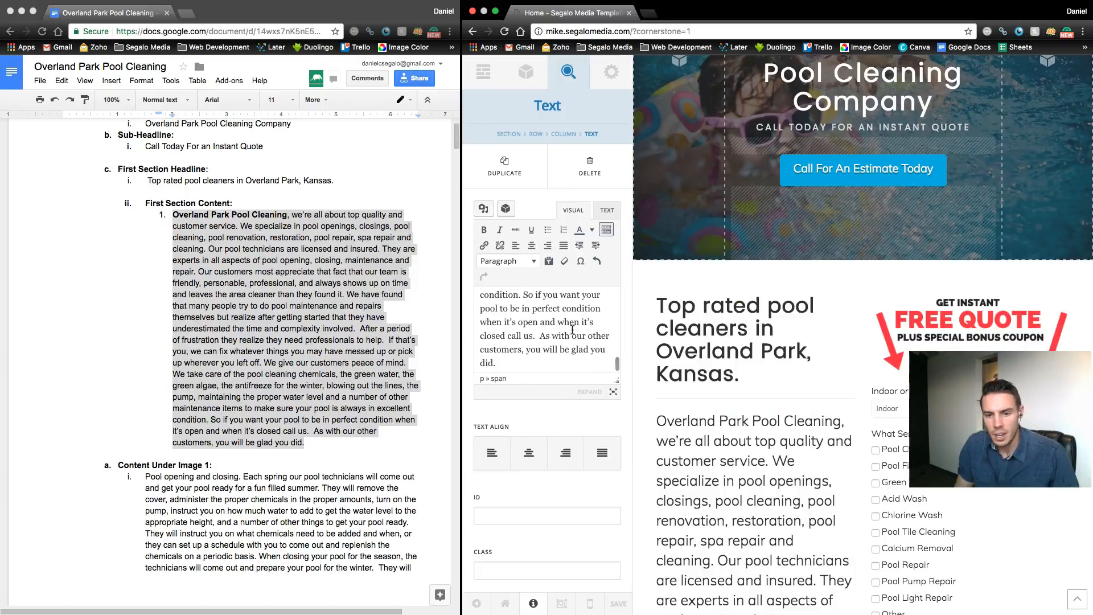
pyautogui.click(745, 422)
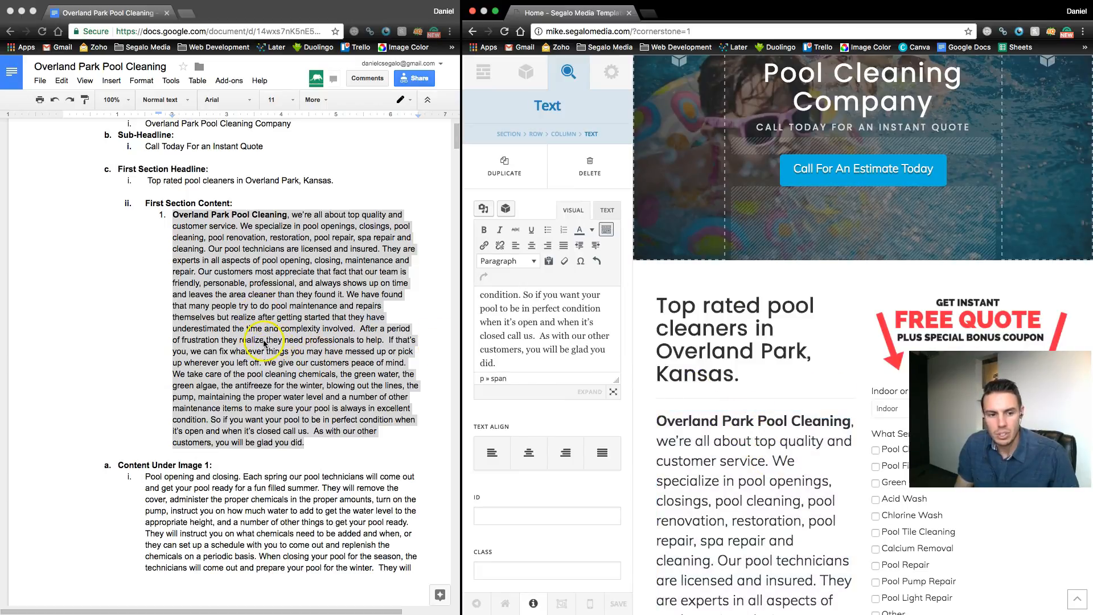
# Review the rest of the home page, including the pasted paragraph, the three image columns and the long text sections below
pyautogui.scroll(-3, 213, 271)
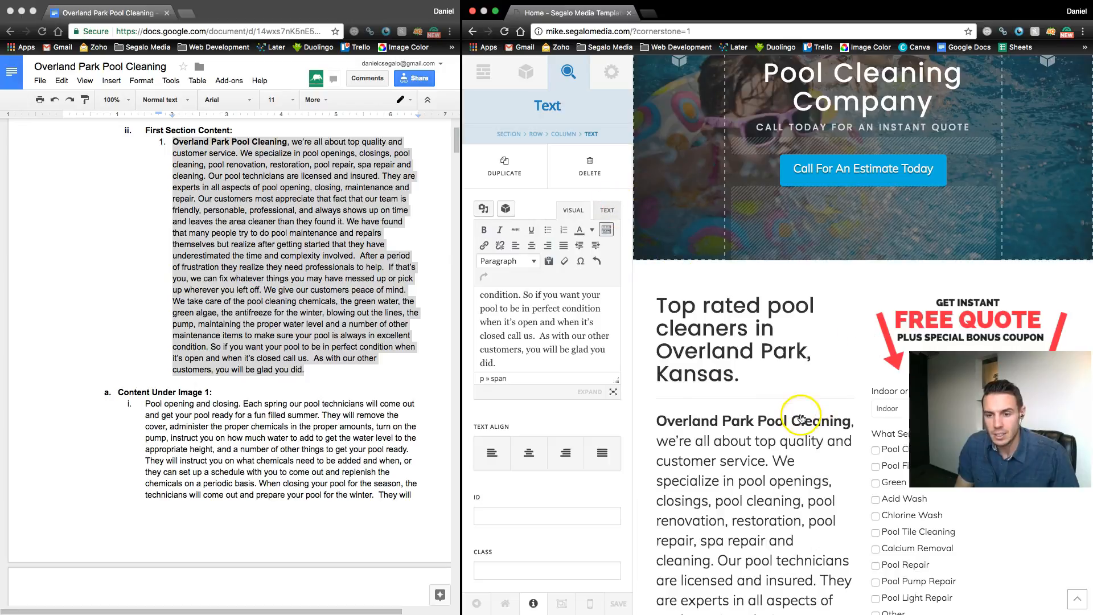
pyautogui.scroll(-15, 801, 419)
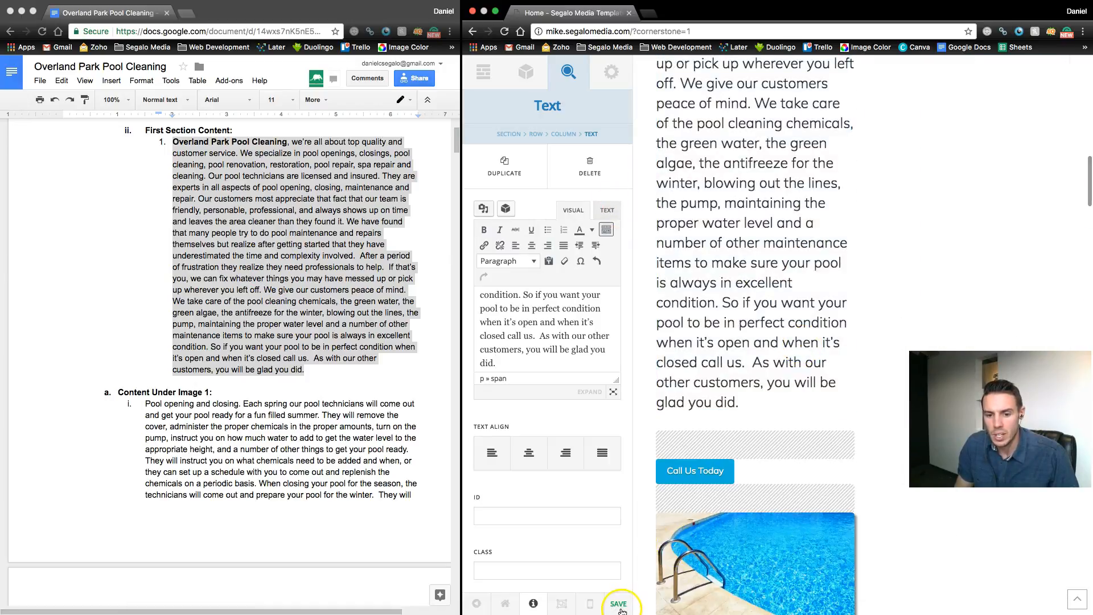
pyautogui.scroll(-15, 828, 433)
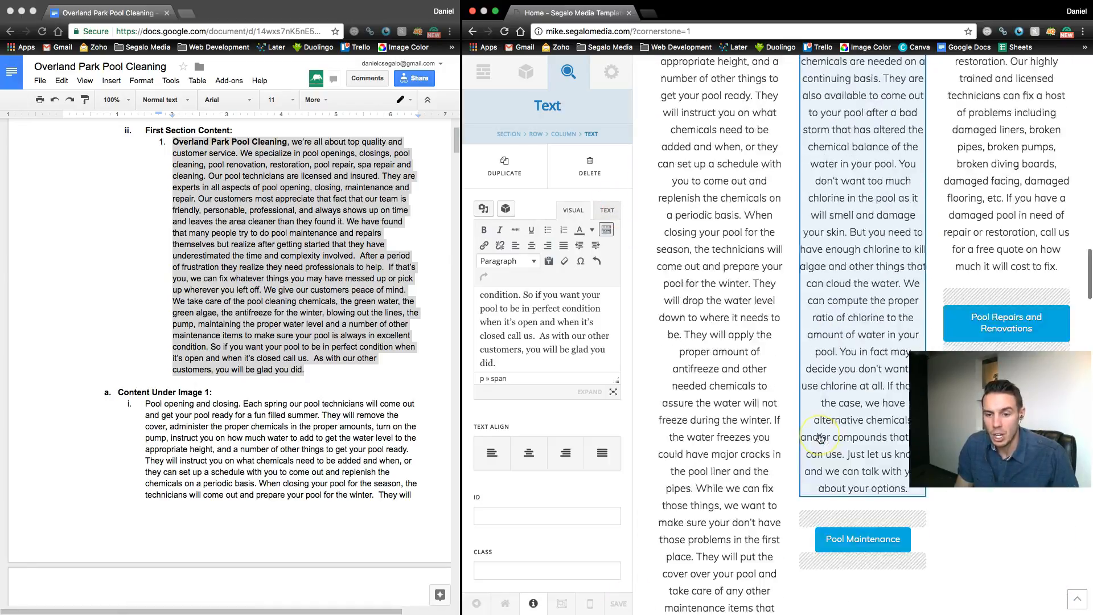
pyautogui.scroll(20, 819, 437)
pyautogui.scroll(-15, 819, 437)
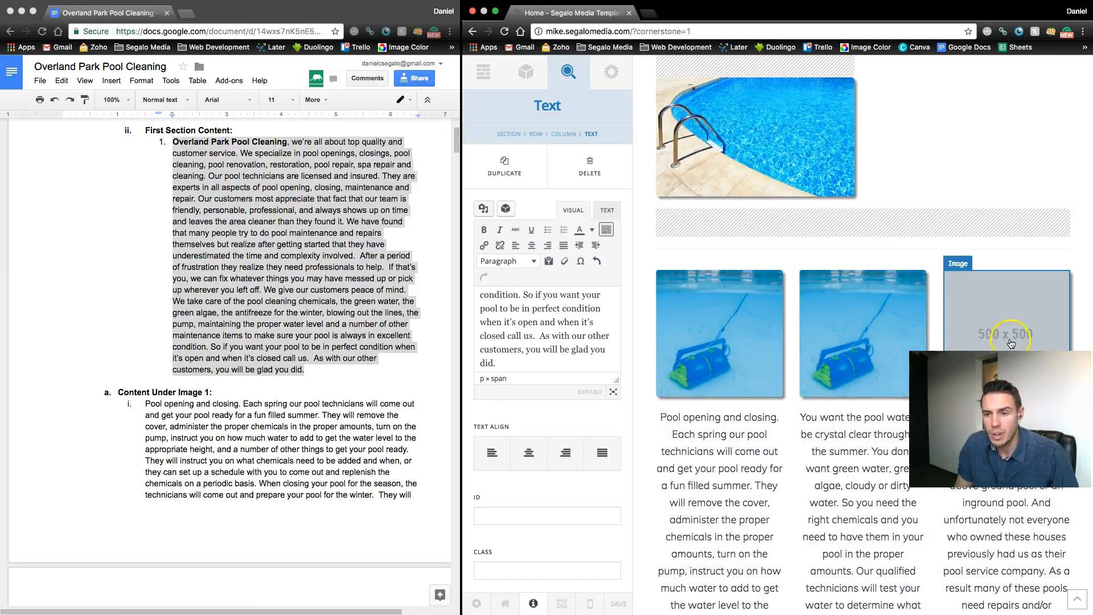
pyautogui.scroll(-10, 859, 376)
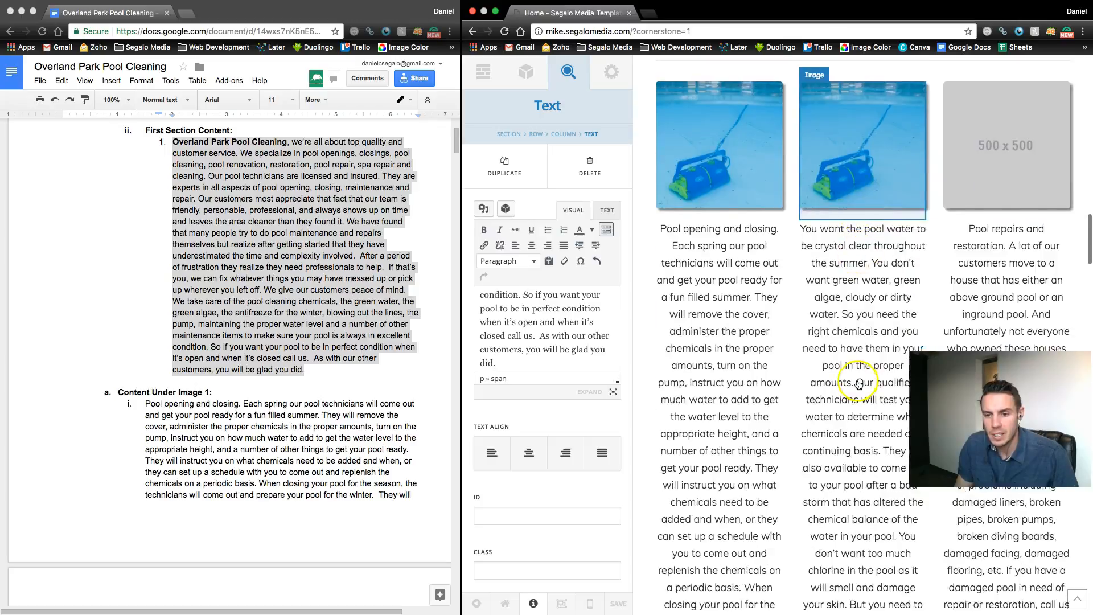
pyautogui.scroll(-20, 716, 353)
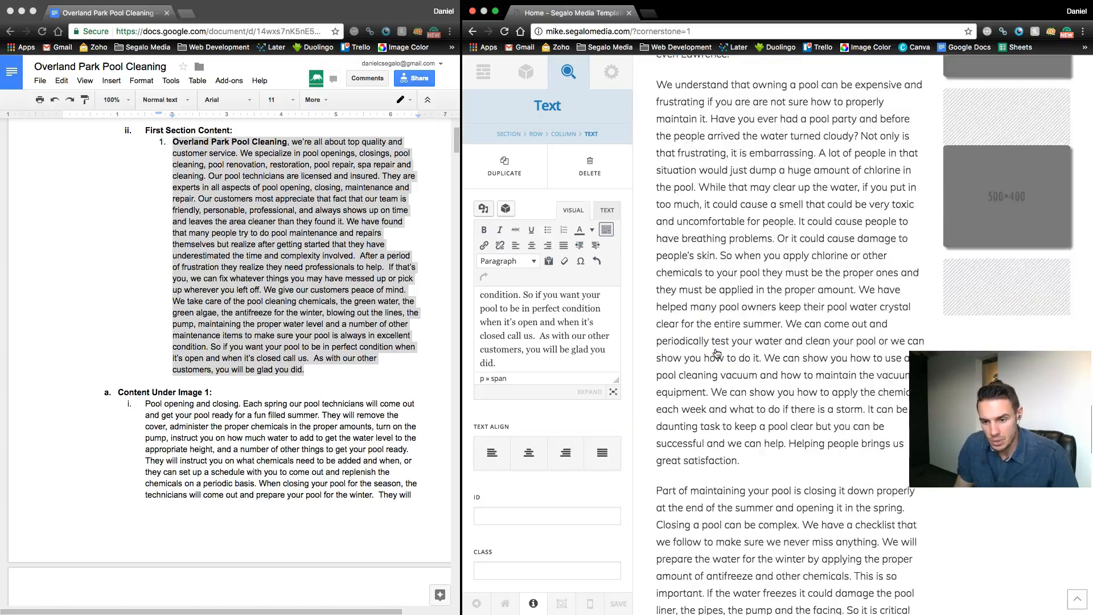
pyautogui.scroll(20, 716, 354)
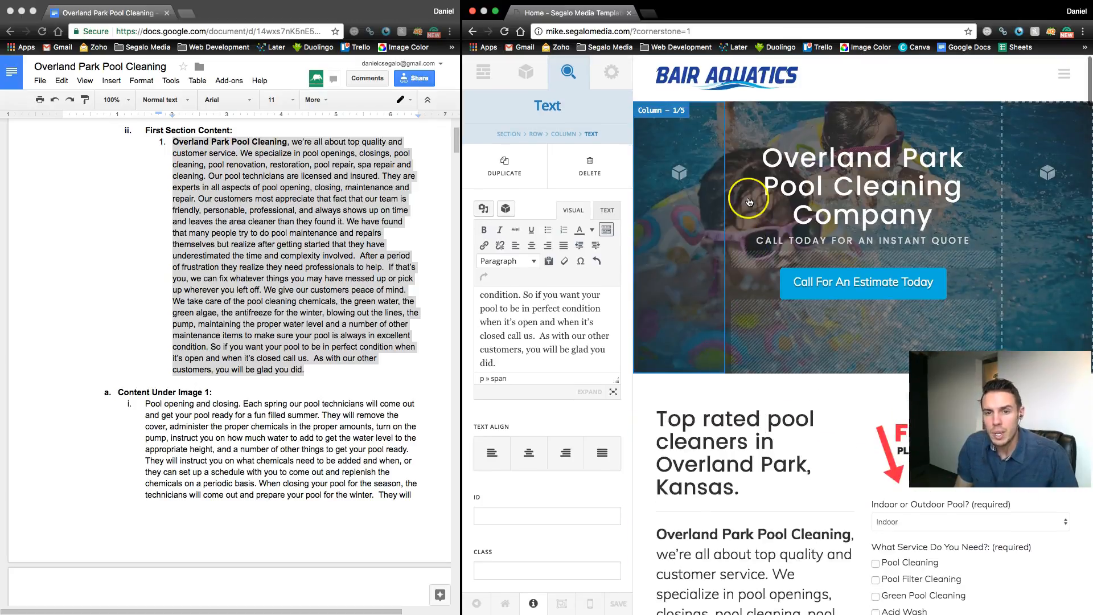
# Look at the pages listed in the site's navigation menu
pyautogui.click(1064, 74)
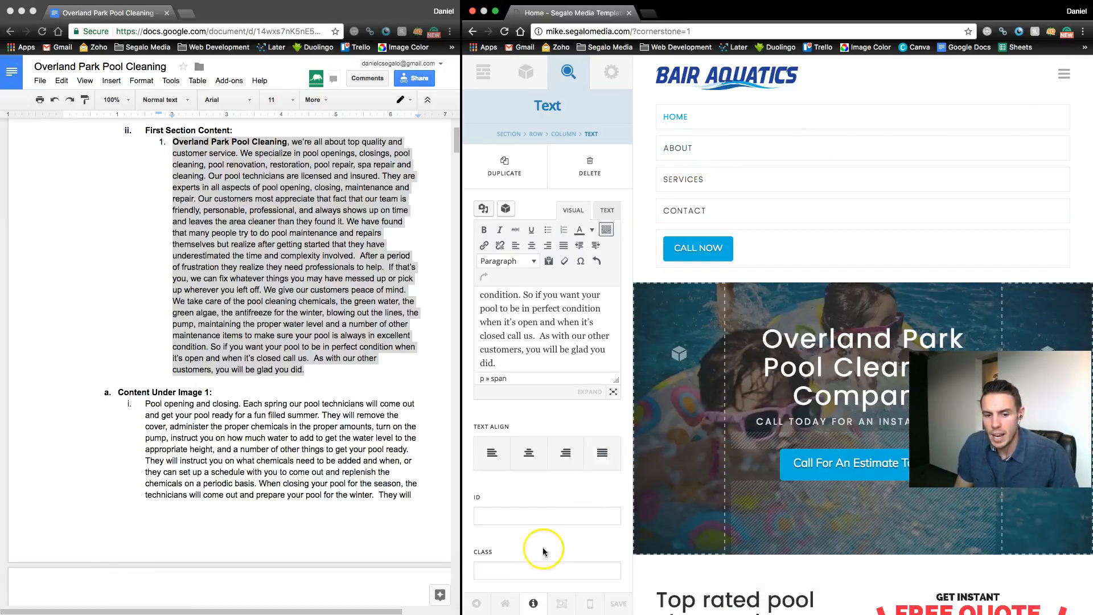
pyautogui.click(1066, 75)
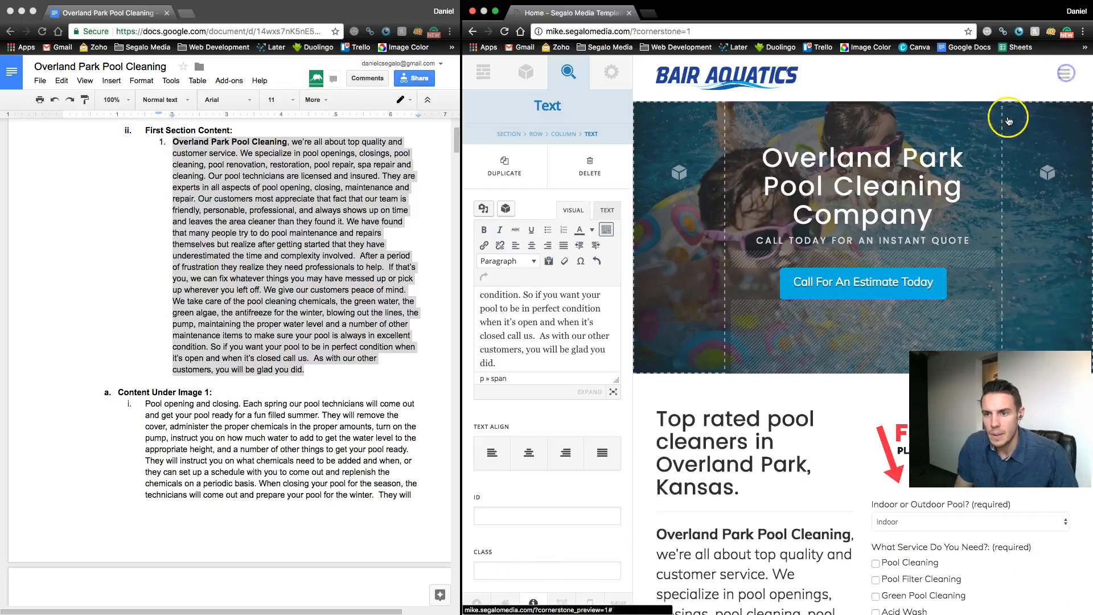
pyautogui.click(1066, 75)
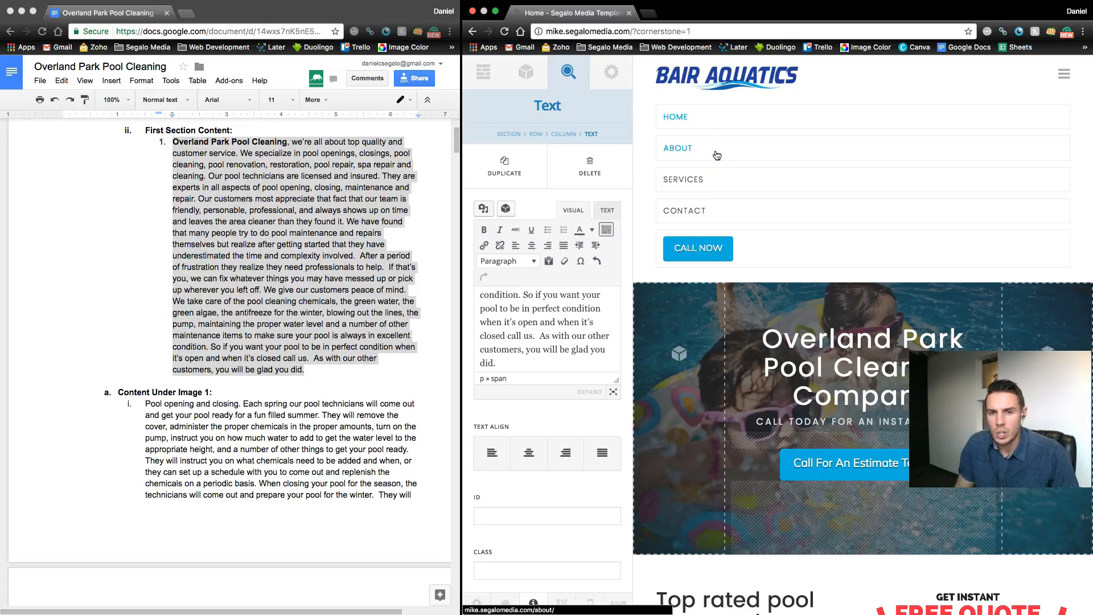
# Change the browser address to the About page's editor address, mike.segalomedia.com/about/?cornerstone=1
pyautogui.click(655, 31)
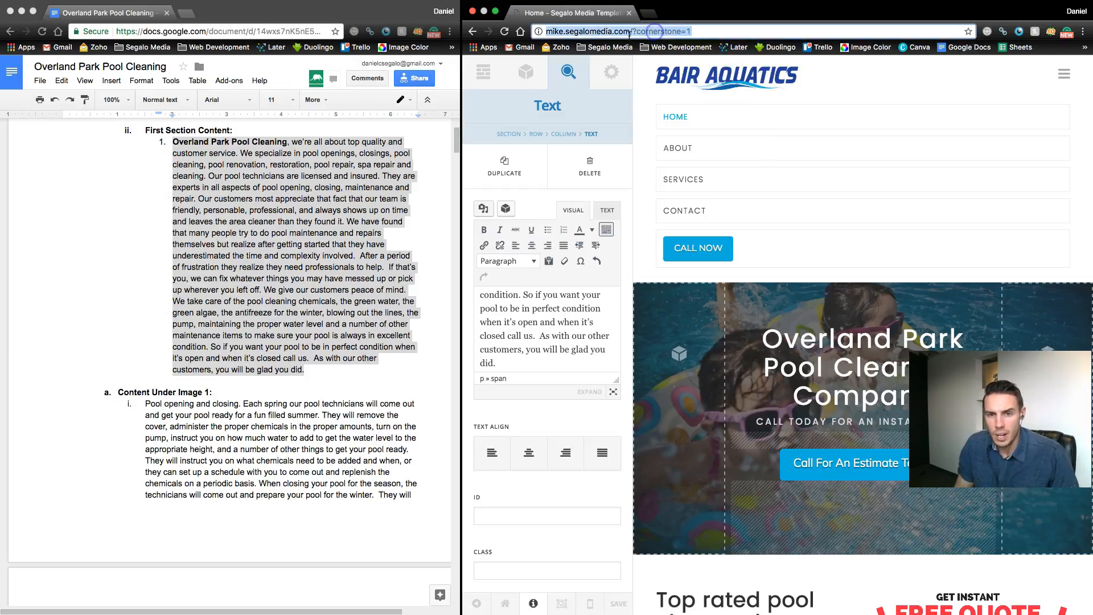
pyautogui.click(630, 32)
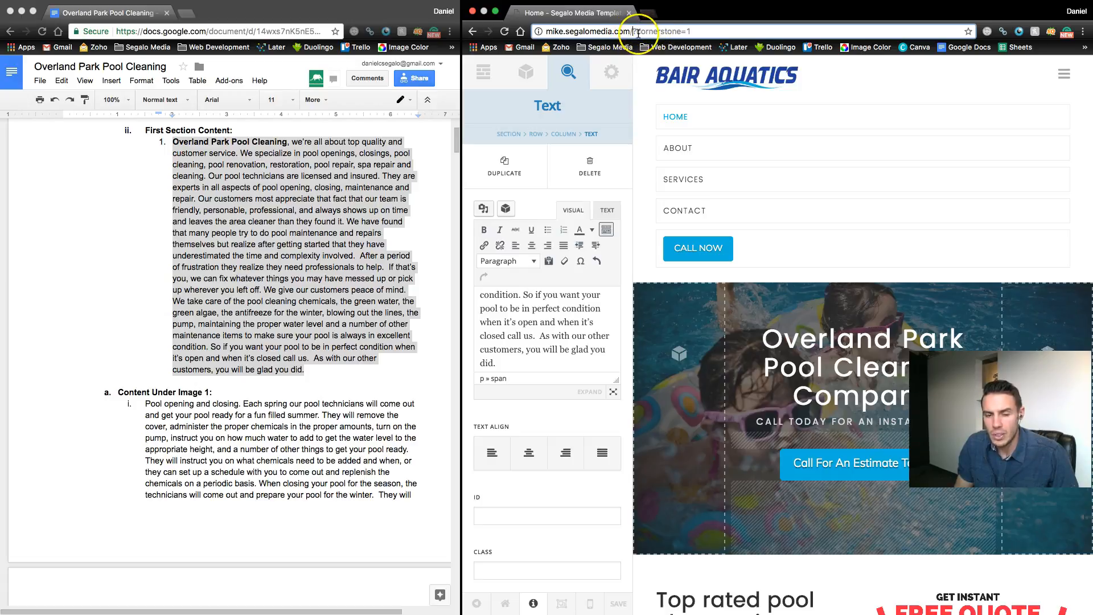
pyautogui.write('ab')
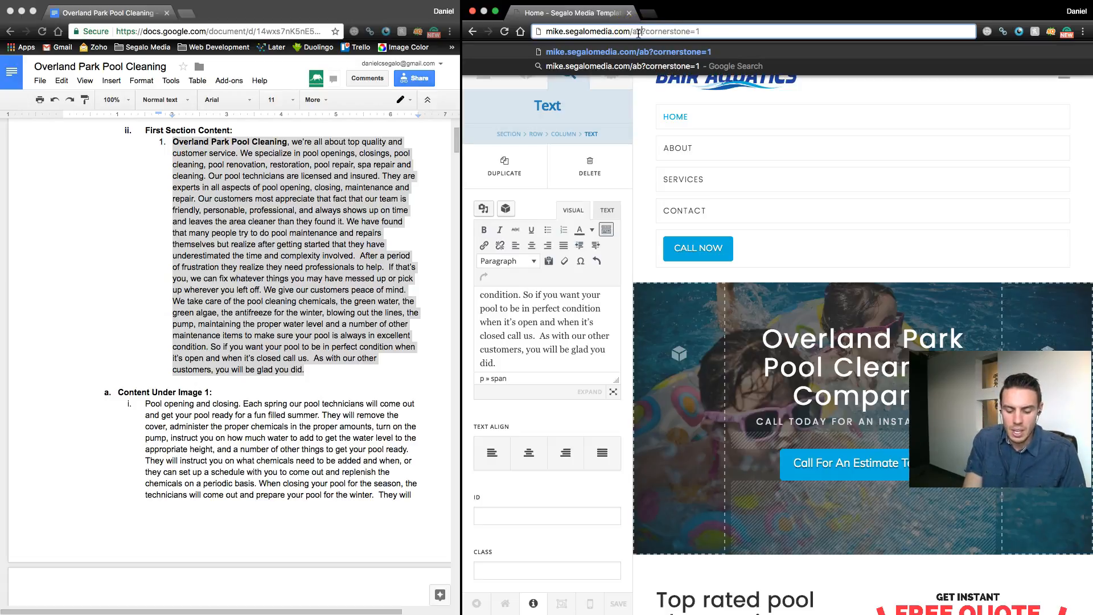
pyautogui.write('out')
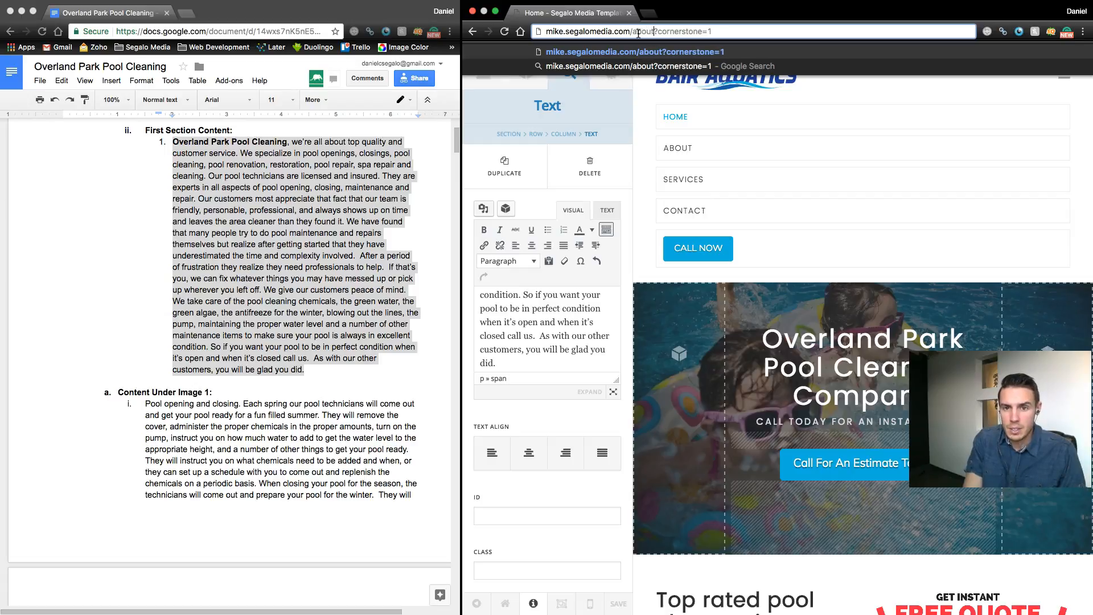
pyautogui.write('/')
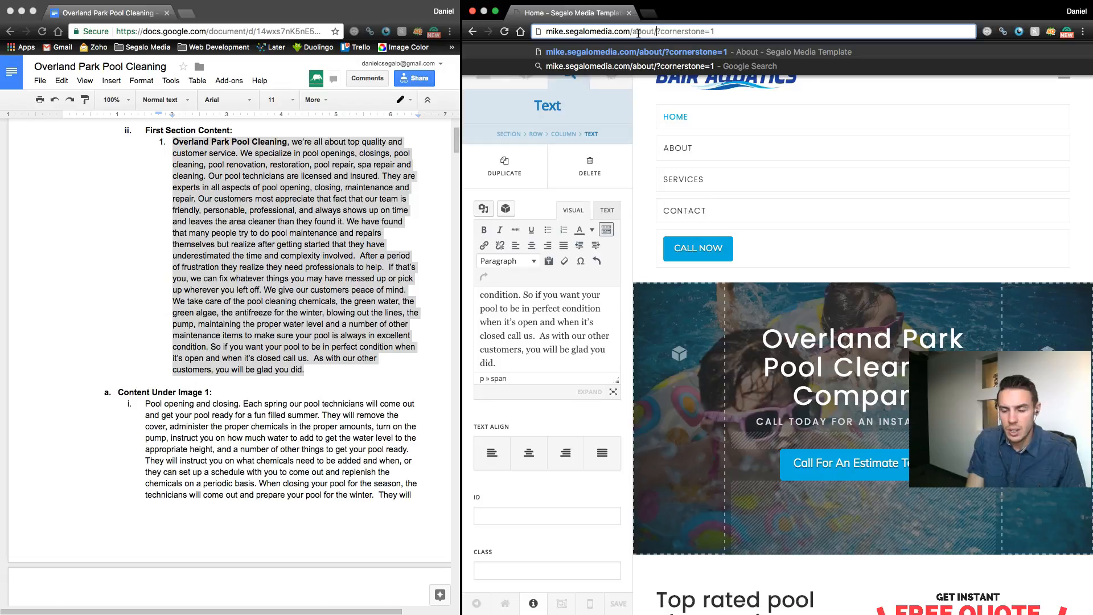
pyautogui.press('Return')
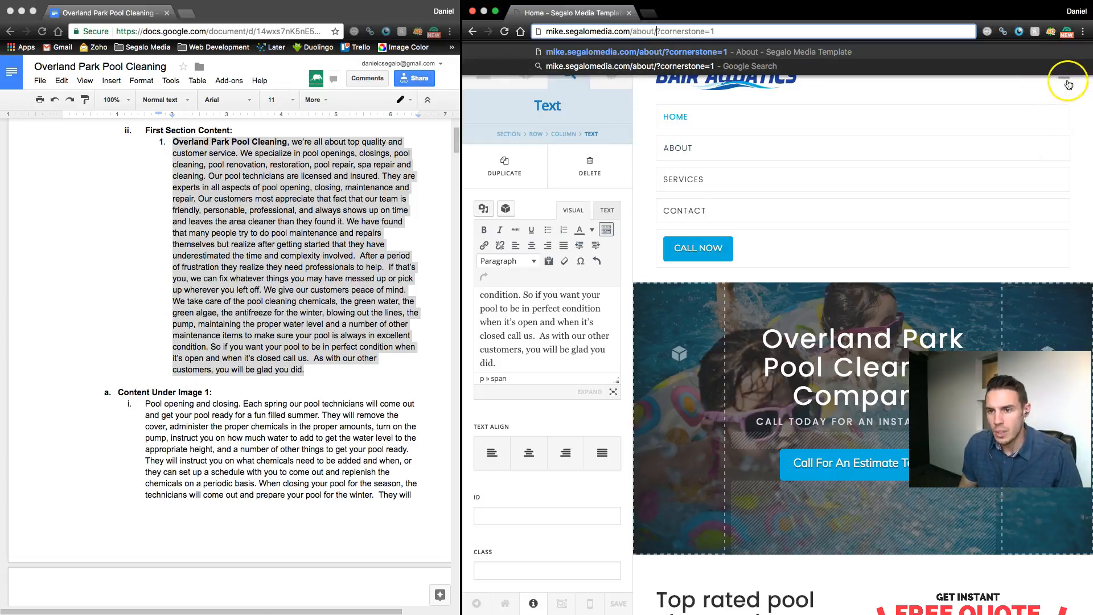
pyautogui.click(1068, 80)
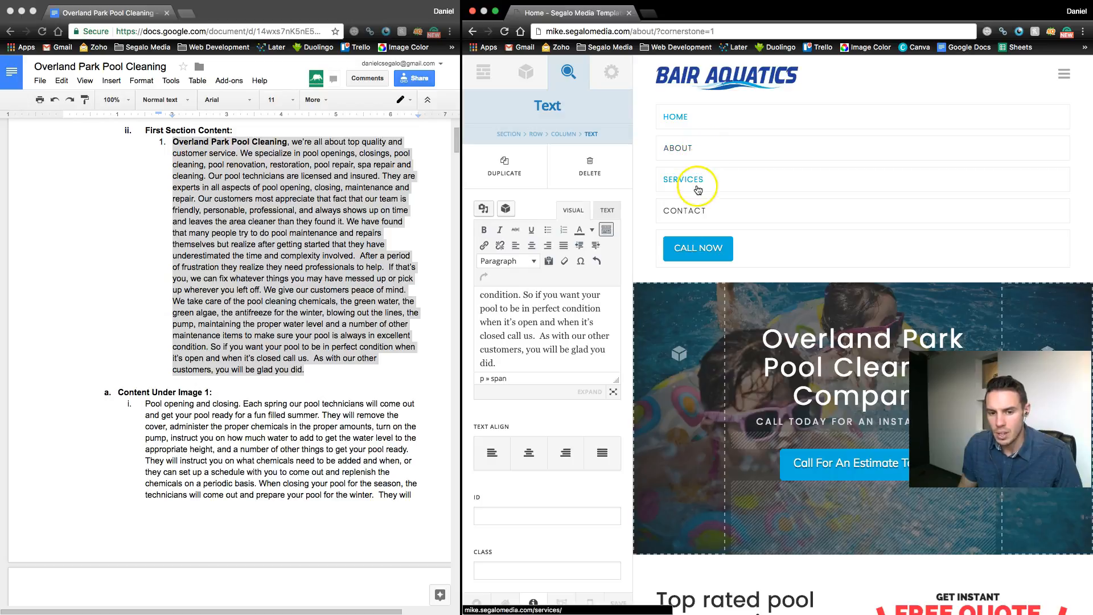
# Change the page name in the address to "services" for the Services page's editor, mike.segalomedia.com/services/?cornerstone=1
pyautogui.doubleClick(640, 32)
pyautogui.write('services')
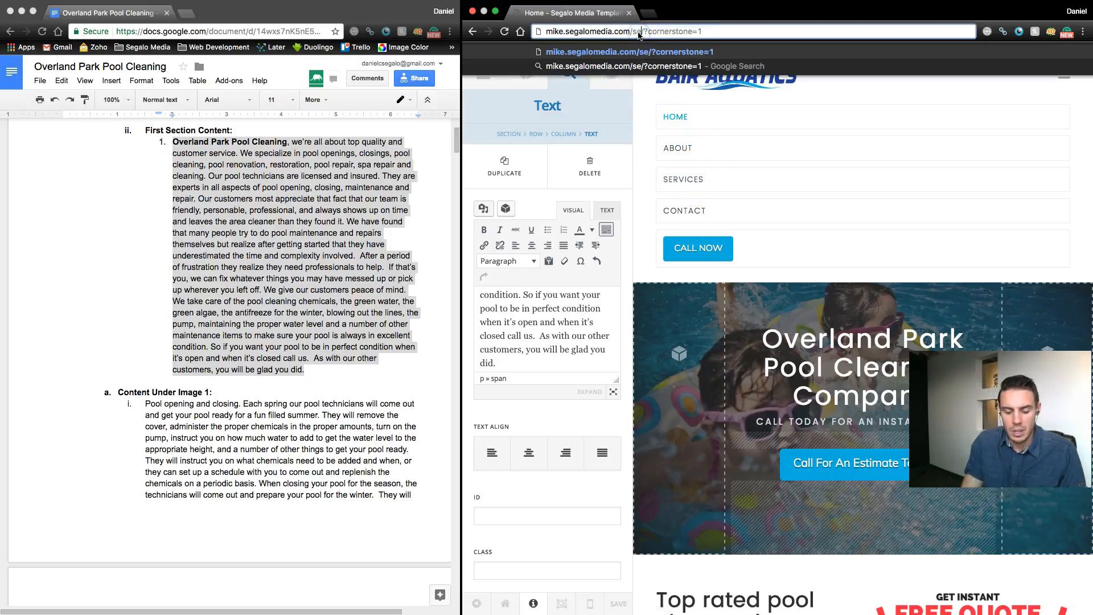
pyautogui.press('Return')
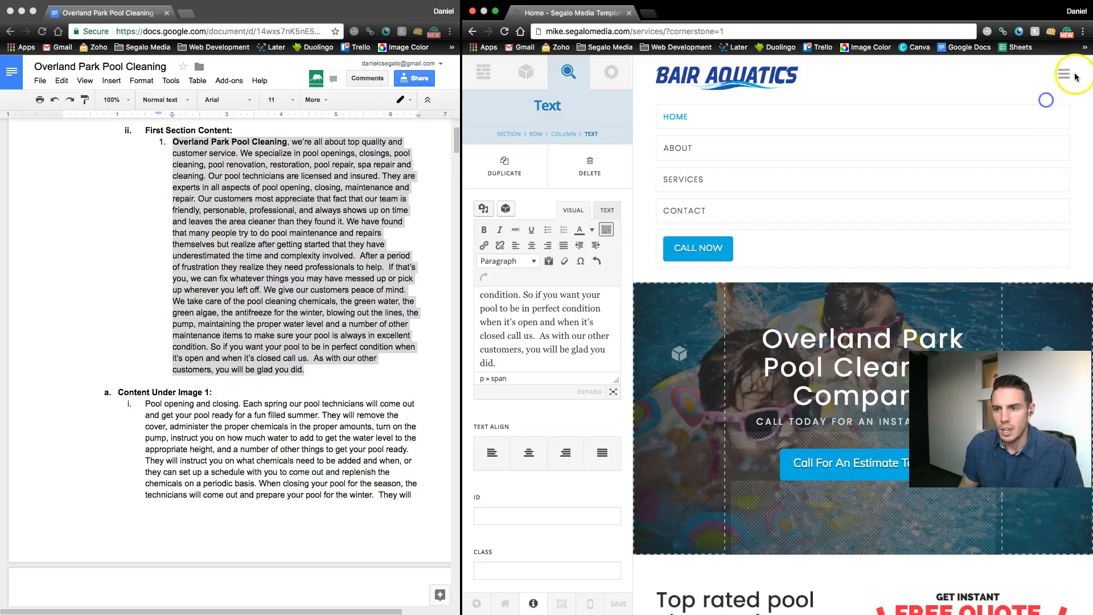
# Change the page name in the address to "about" and load the About page's editor, leaving the home page without saving
pyautogui.doubleClick(644, 33)
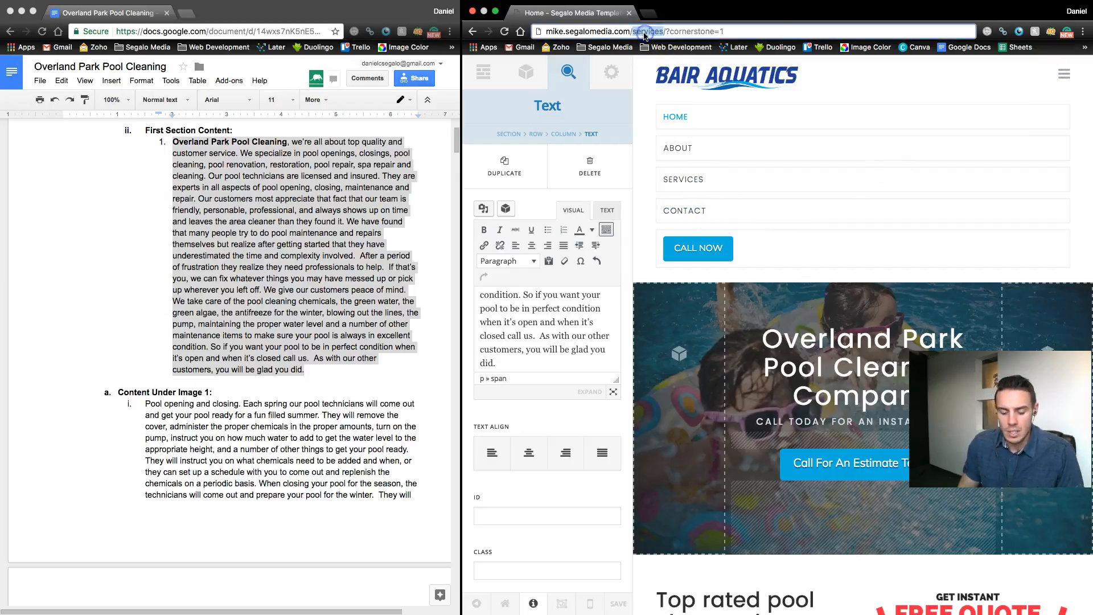
pyautogui.write('about')
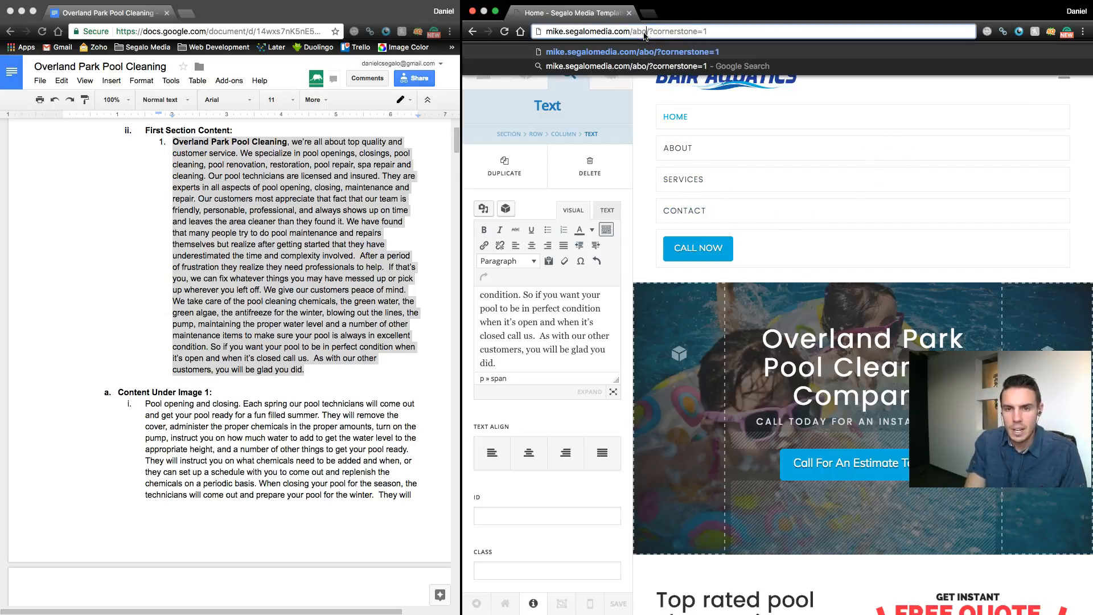
pyautogui.press('Return')
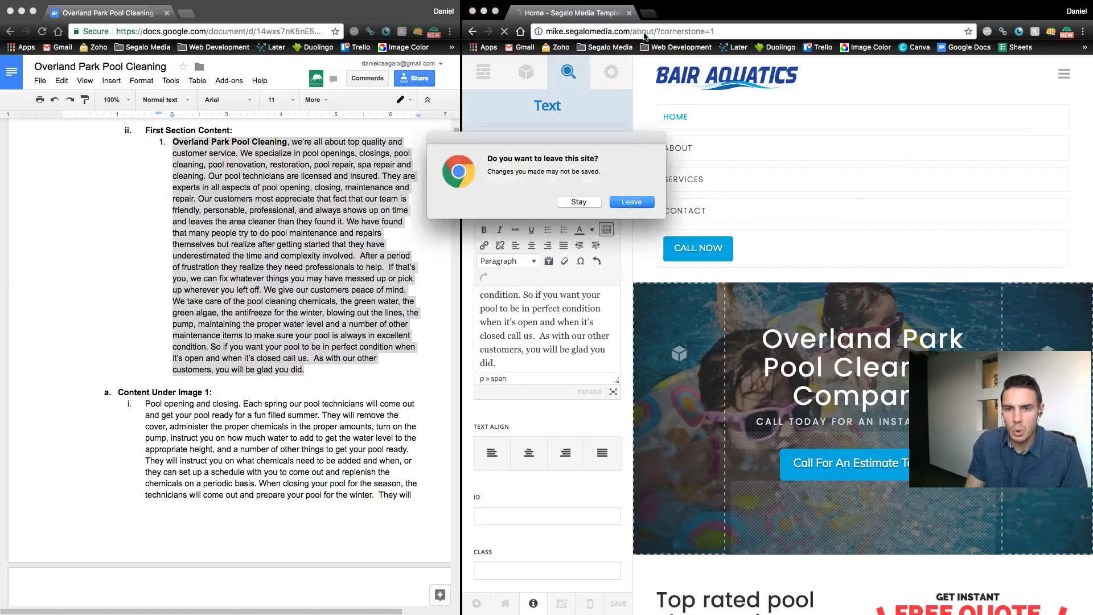
pyautogui.click(633, 211)
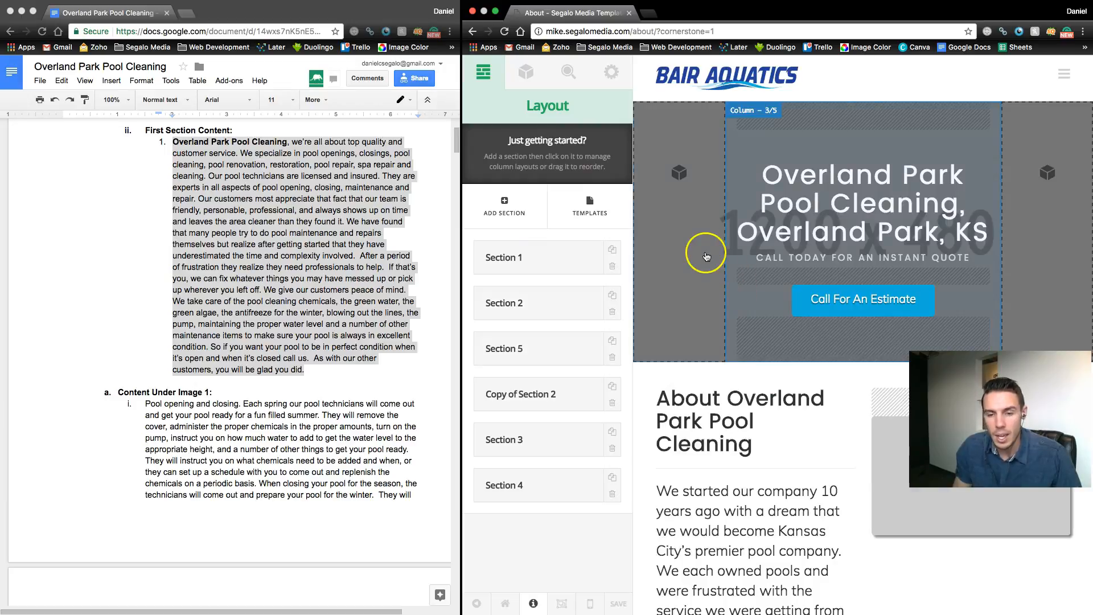
# Replace "about" with "services" in the address and load the Services page's editor
pyautogui.click(639, 31)
pyautogui.click(642, 30)
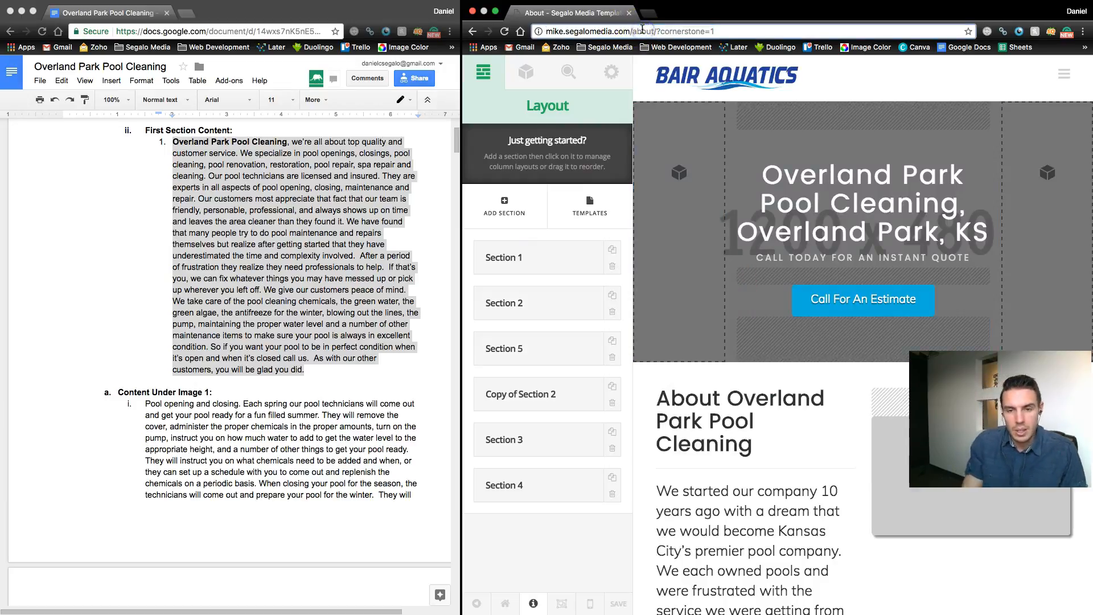
pyautogui.write('services')
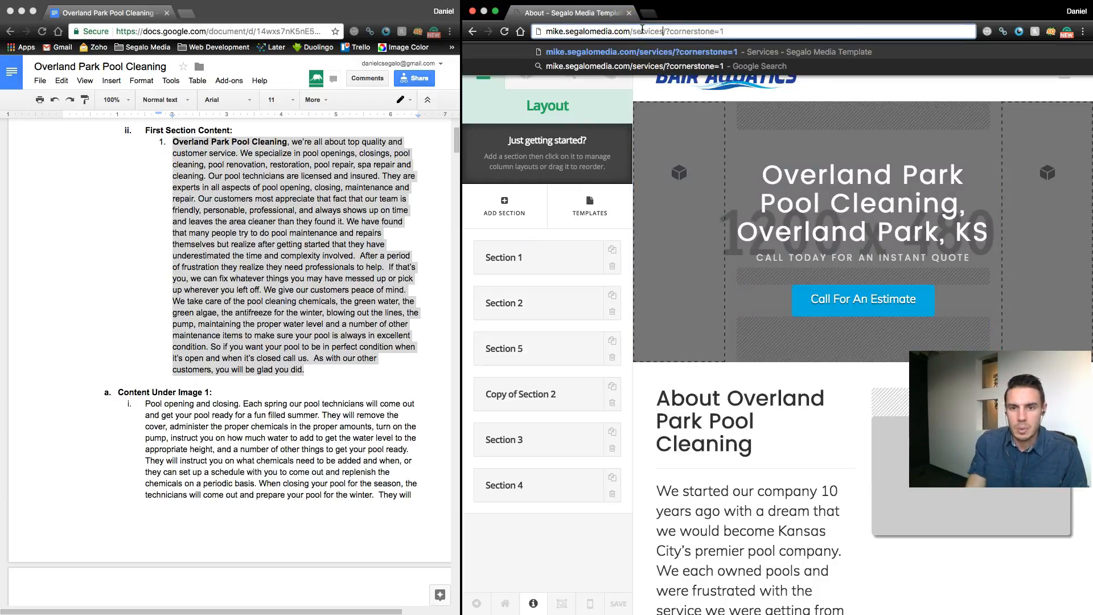
pyautogui.press('Return')
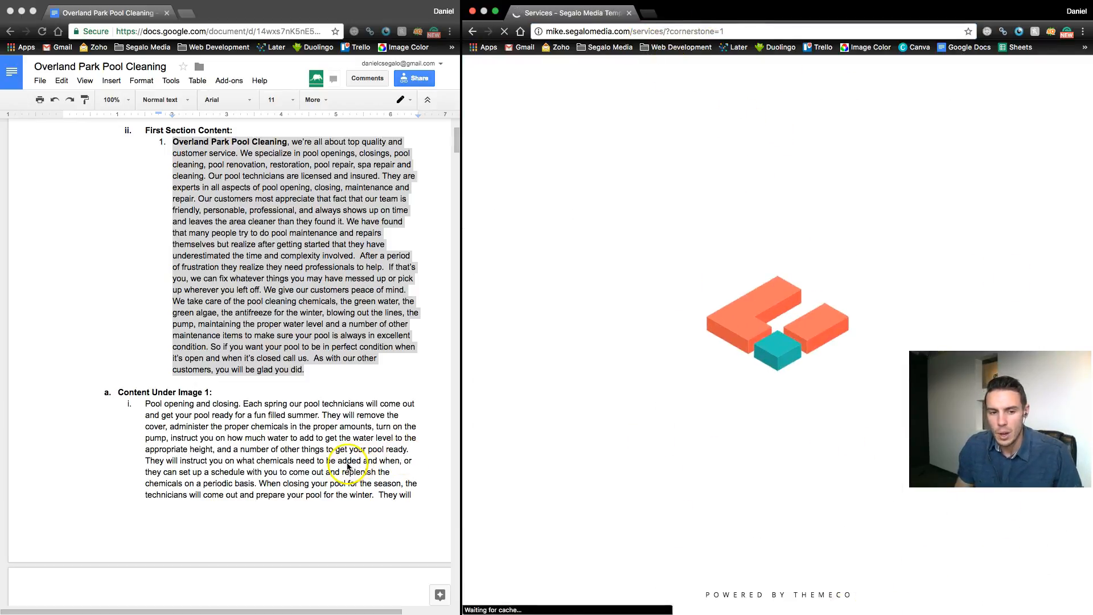
# Go to the document's Contact Page section and load the matching page editor by changing the address's page name to "contact"
pyautogui.scroll(-6, 366, 467)
pyautogui.scroll(-15, 353, 313)
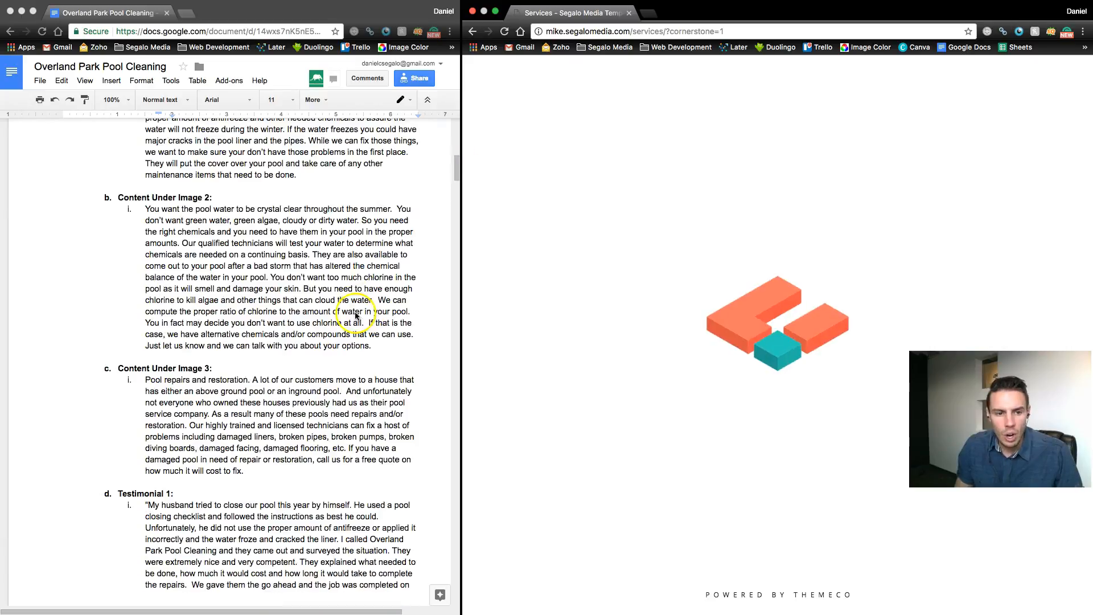
pyautogui.scroll(-20, 346, 317)
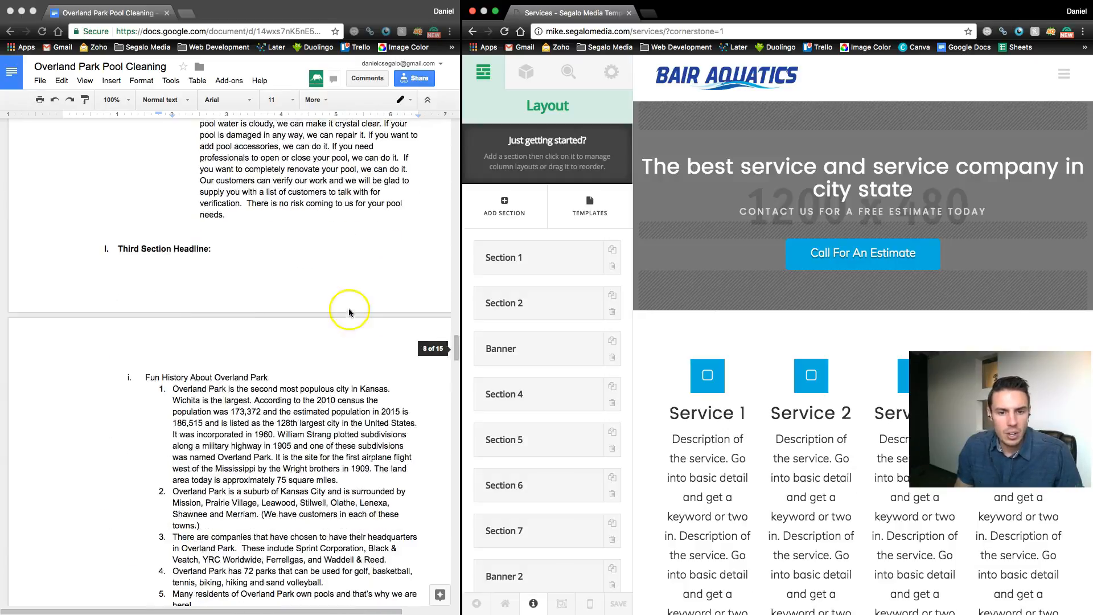
pyautogui.scroll(-20, 335, 313)
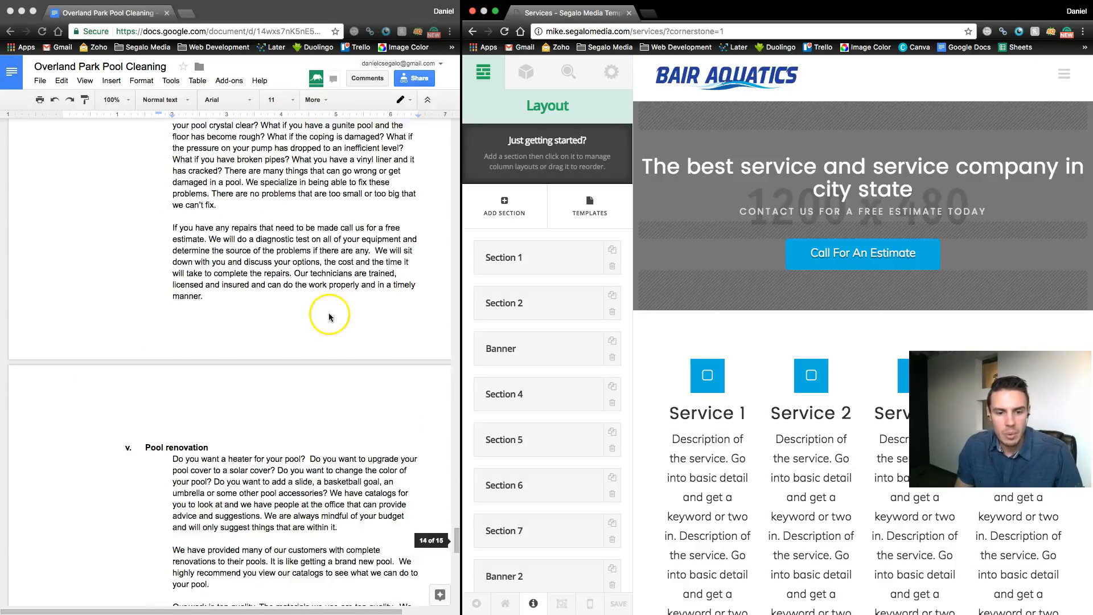
pyautogui.scroll(-3, 329, 319)
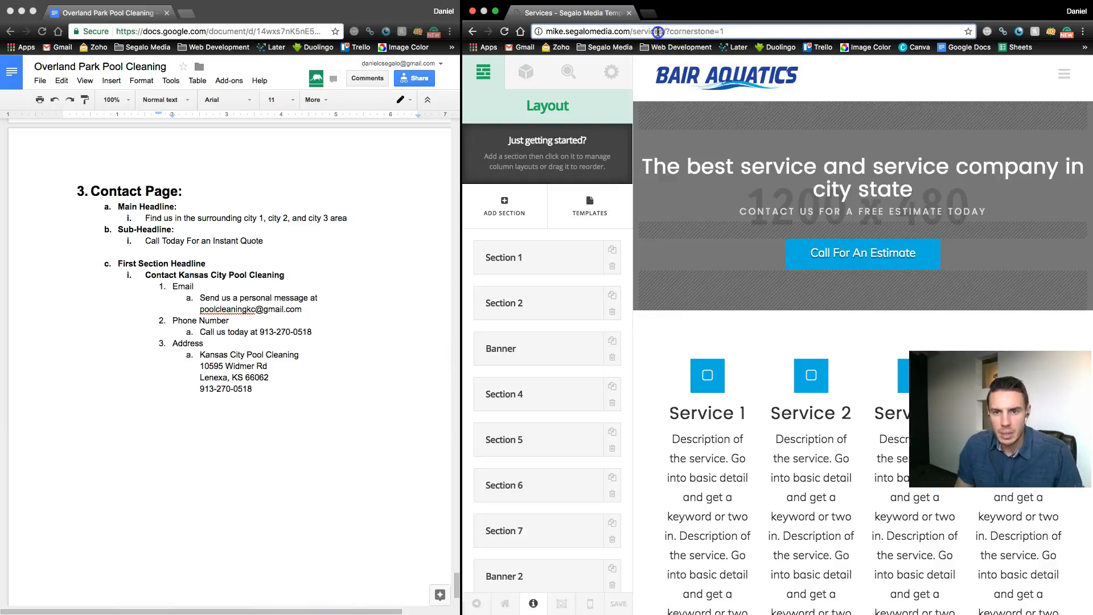
pyautogui.write('contact')
pyautogui.press('Return')
# Compare the document's Contact Page headlines and email, phone and address entries with the placeholders on the site's Contact page
pyautogui.click(295, 264)
pyautogui.moveTo(288, 384); pyautogui.dragTo(117, 206)
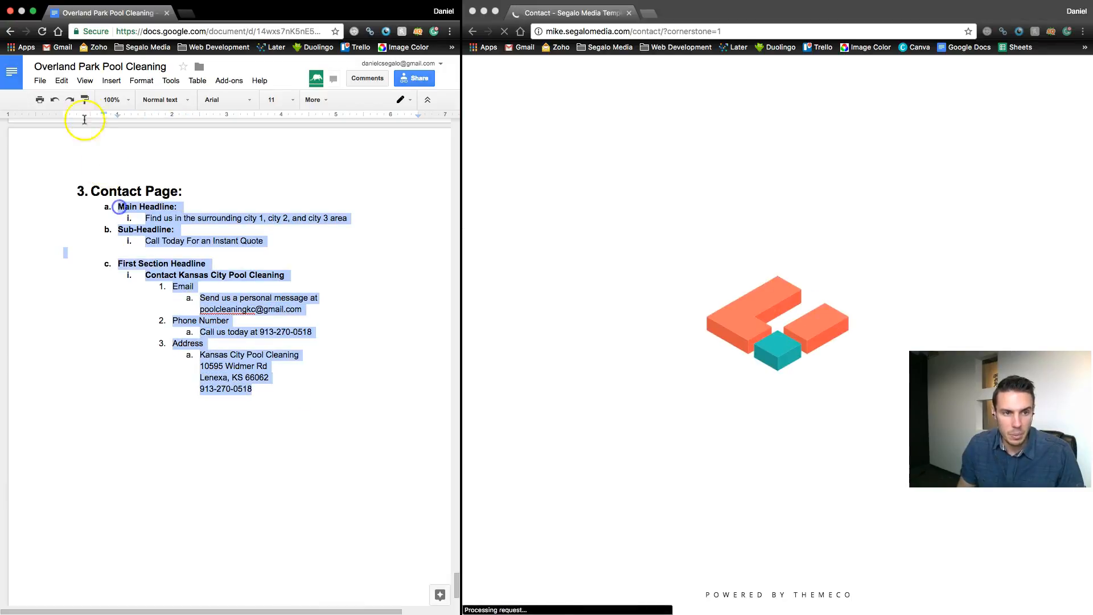
pyautogui.click(270, 288)
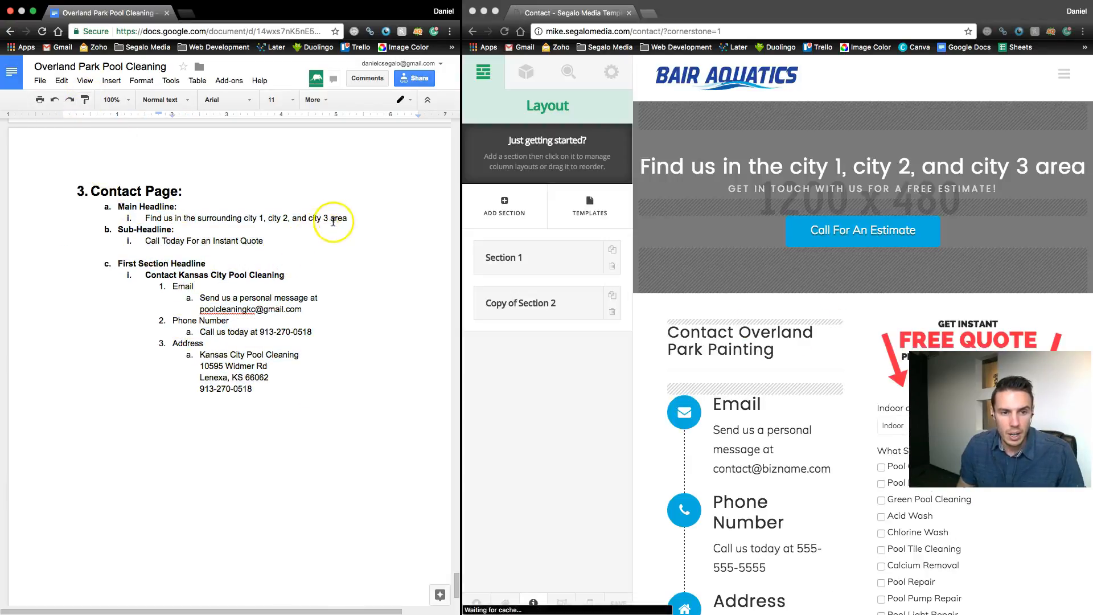
pyautogui.moveTo(349, 216); pyautogui.dragTo(153, 215)
pyautogui.click(245, 218)
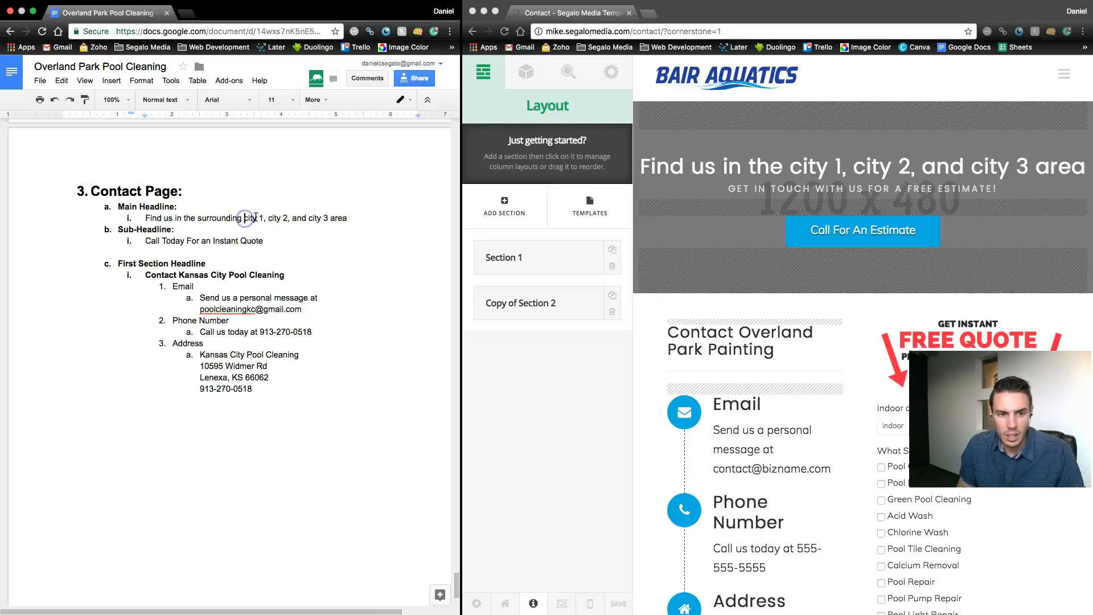
pyautogui.click(304, 341)
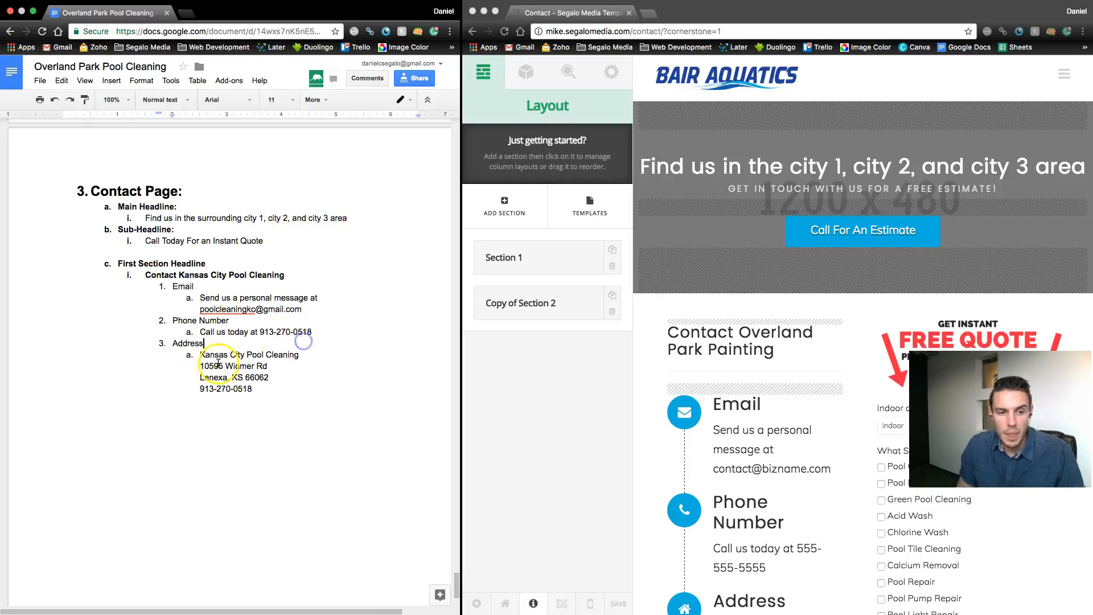
pyautogui.moveTo(261, 400); pyautogui.dragTo(171, 290)
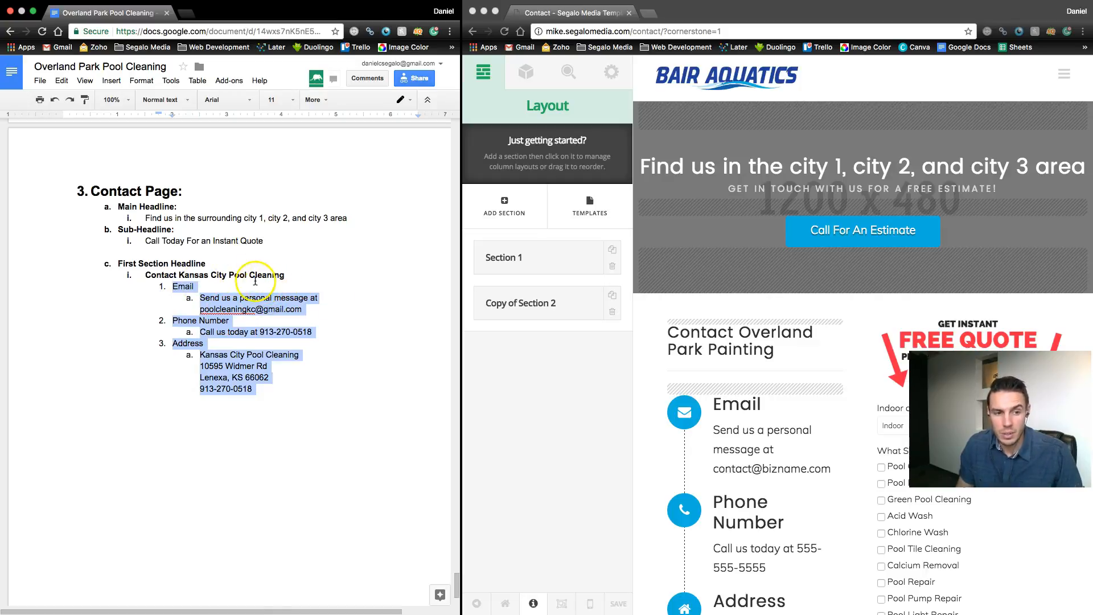
pyautogui.scroll(-6, 809, 332)
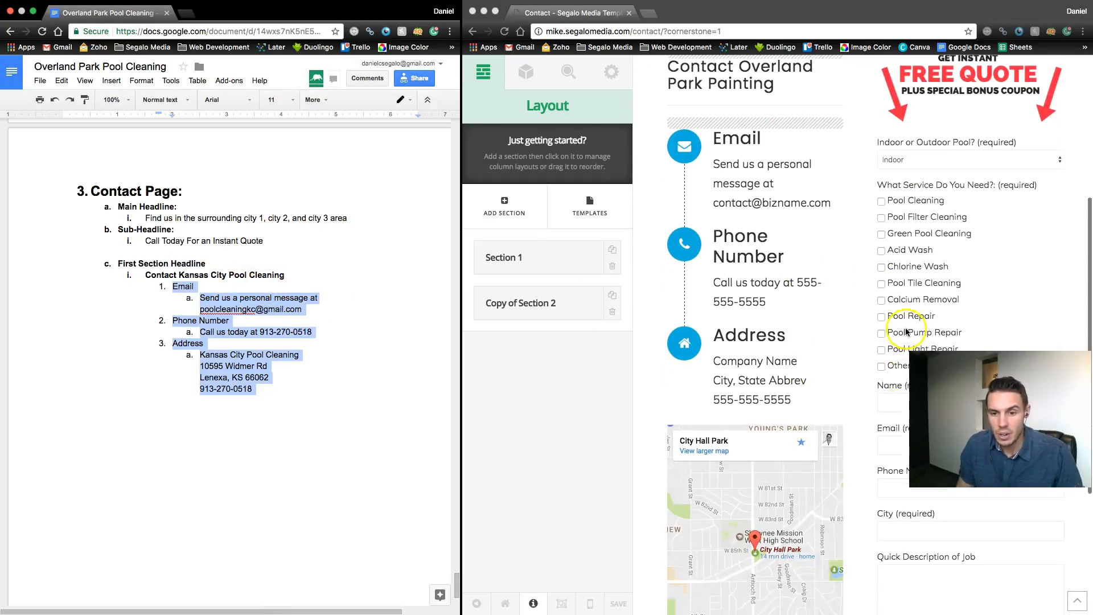
pyautogui.scroll(3, 808, 267)
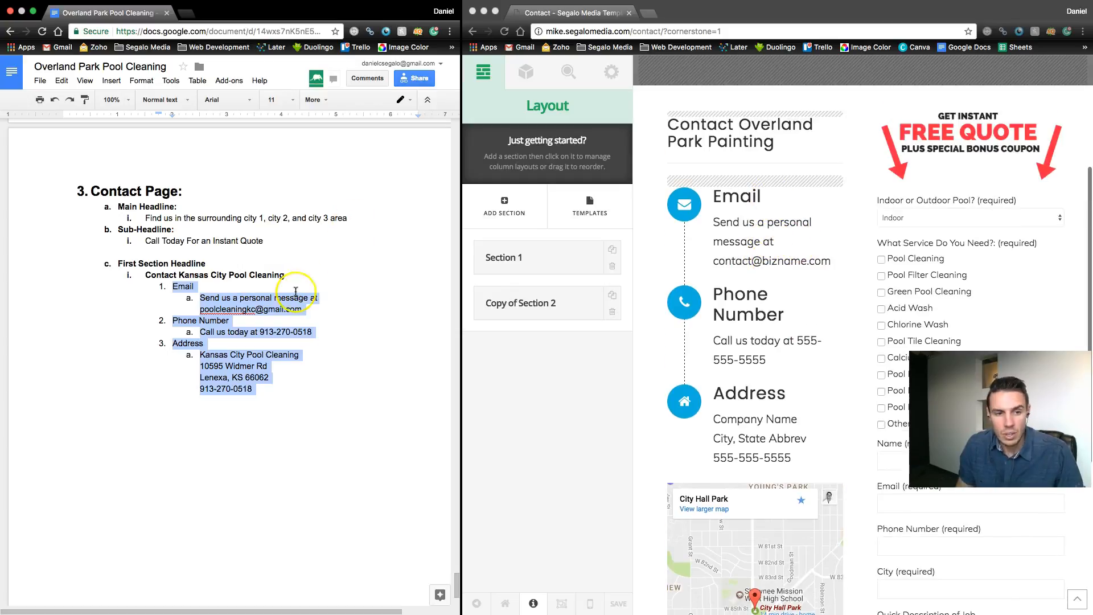
pyautogui.click(202, 286)
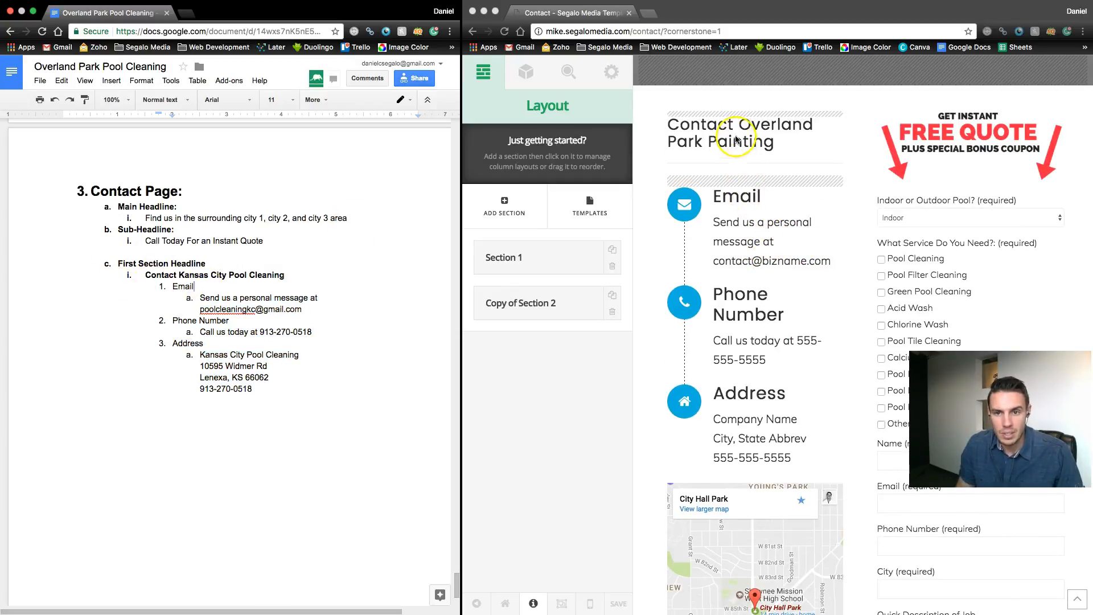
pyautogui.scroll(1, 211, 217)
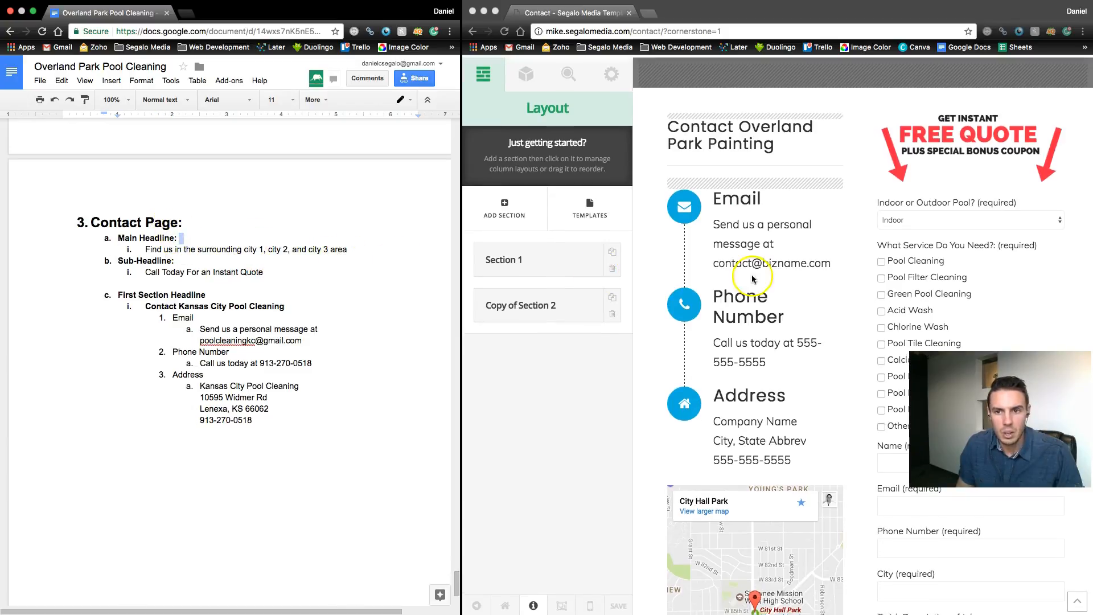
pyautogui.scroll(4, 740, 318)
pyautogui.click(231, 249)
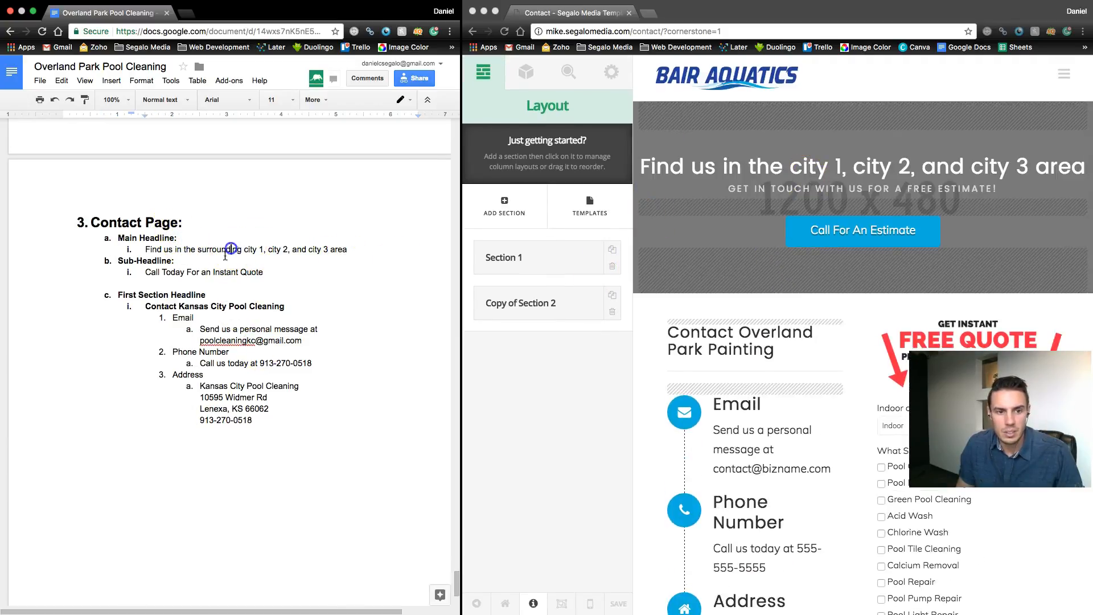
# Replace "Kansas City" with "Overland Park" in the first section headline of the document's Contact Page section
pyautogui.click(207, 306)
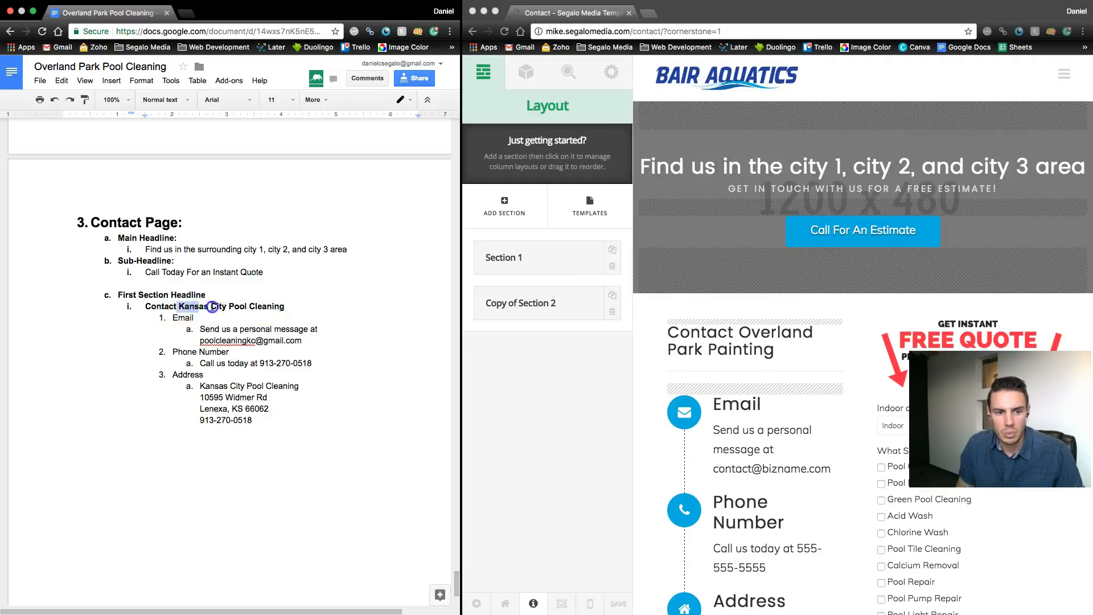
pyautogui.write('Overland')
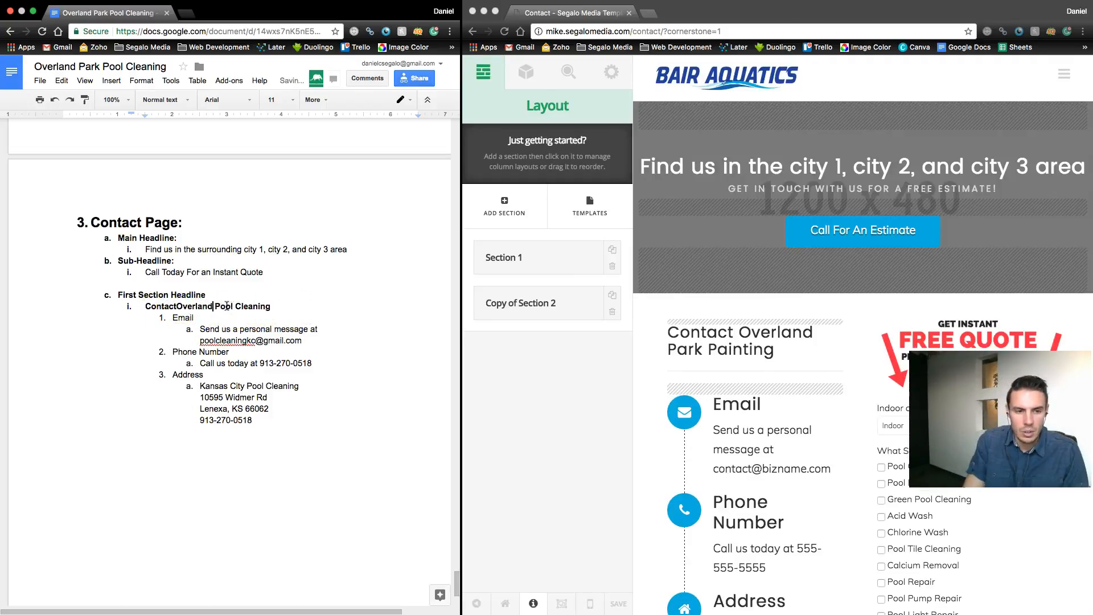
pyautogui.write(' Park P')
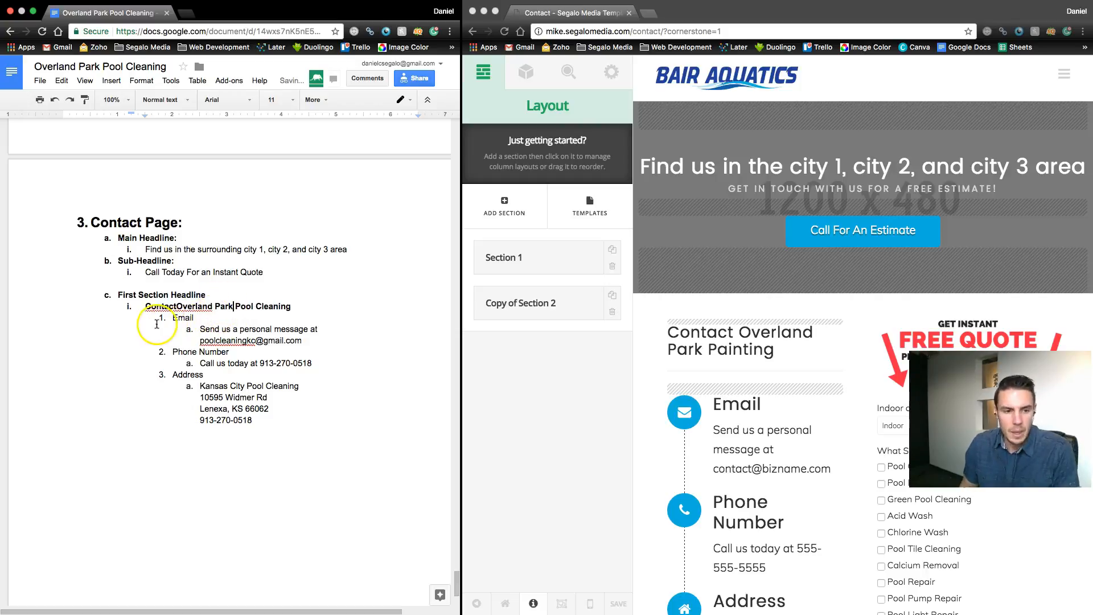
pyautogui.click(175, 308)
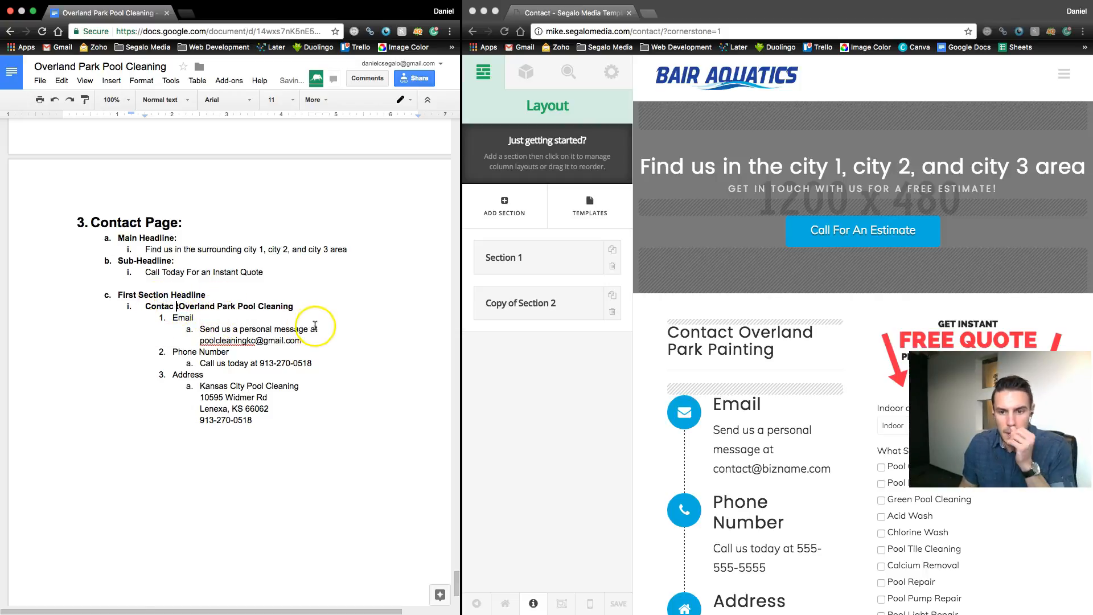
# Copy the email contact sentence from the document and replace the content of the feature list's Email item with it
pyautogui.click(302, 341)
pyautogui.moveTo(302, 341); pyautogui.dragTo(201, 331)
pyautogui.press('super+c')
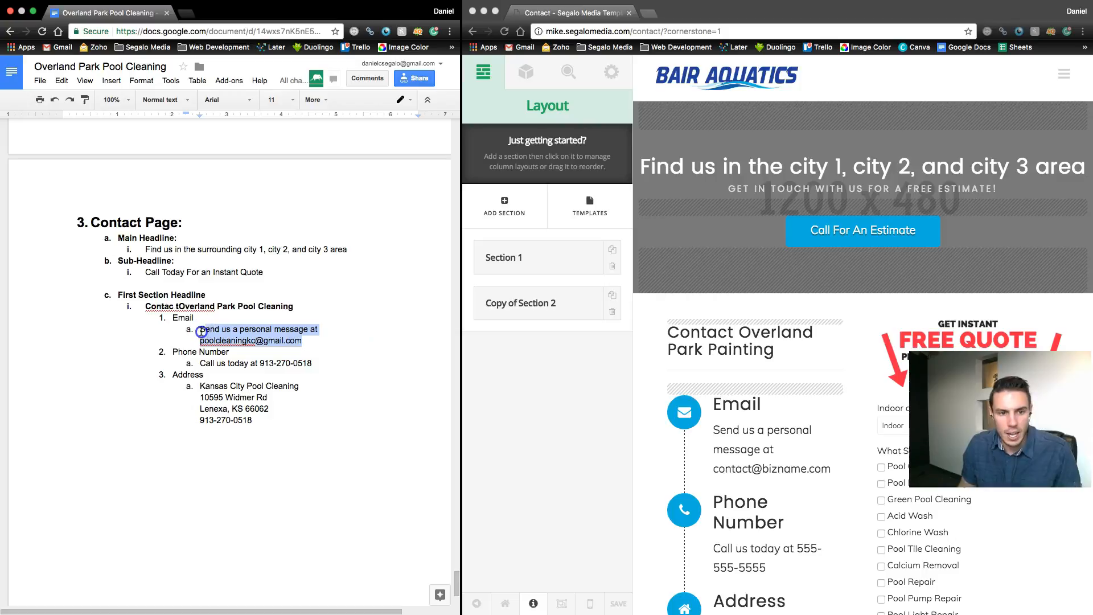
pyautogui.click(750, 447)
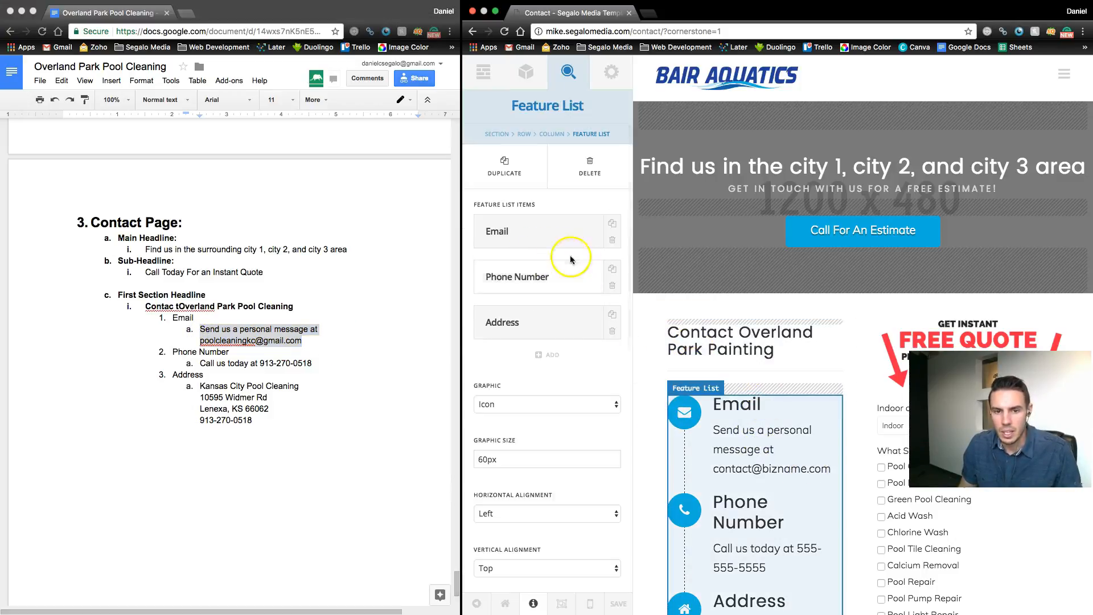
pyautogui.click(537, 239)
pyautogui.click(538, 200)
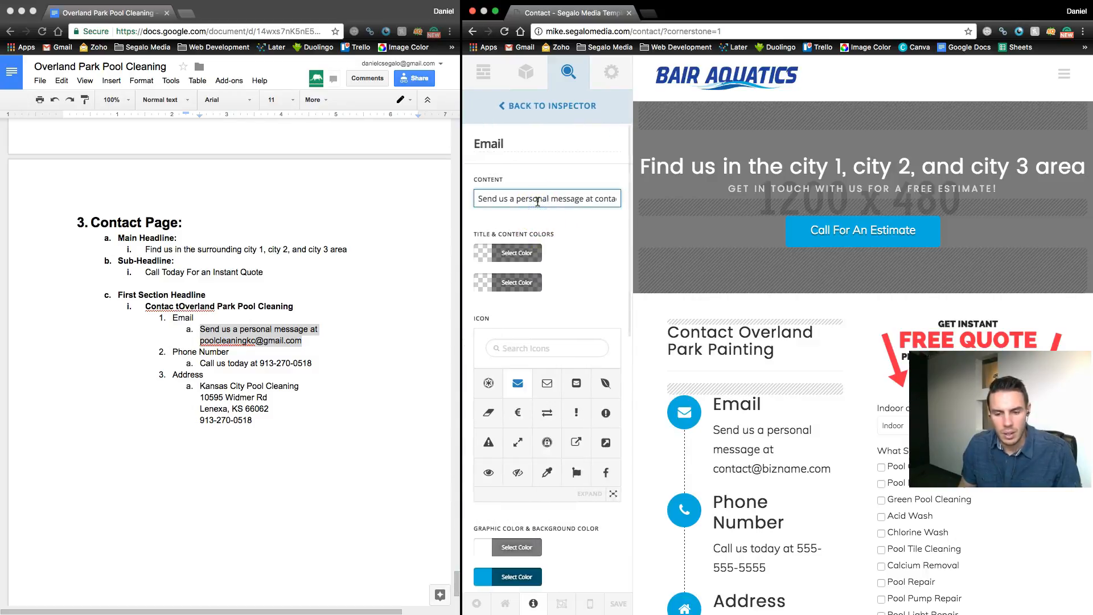
pyautogui.press('super+a')
pyautogui.press('super+v')
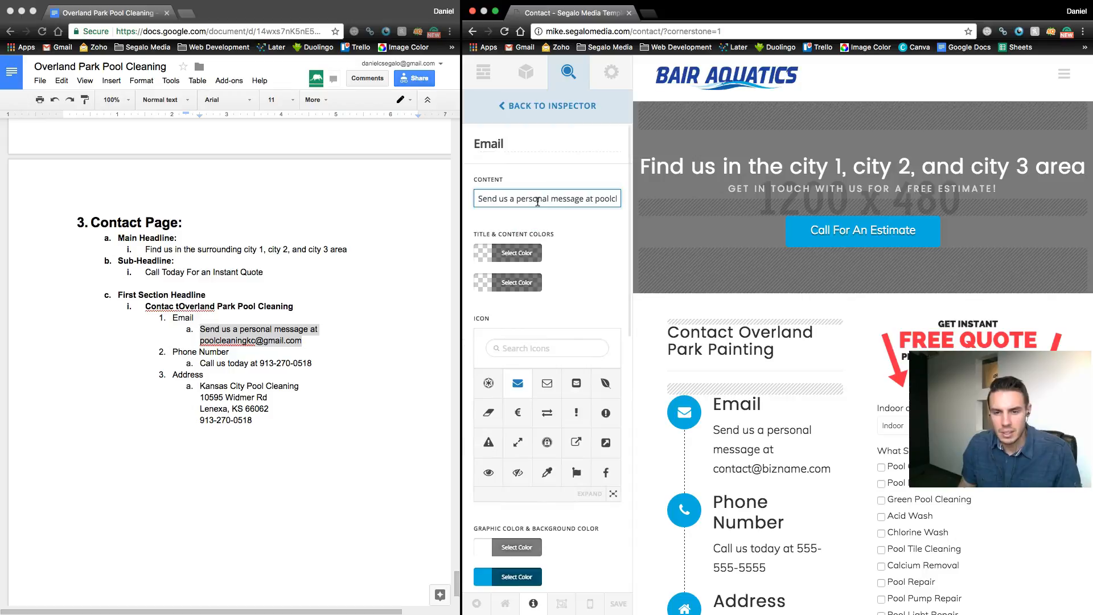
# Copy the "Call us today" sentence from the document and replace the content of the feature list's Phone Number item with it
pyautogui.scroll(-3, 788, 555)
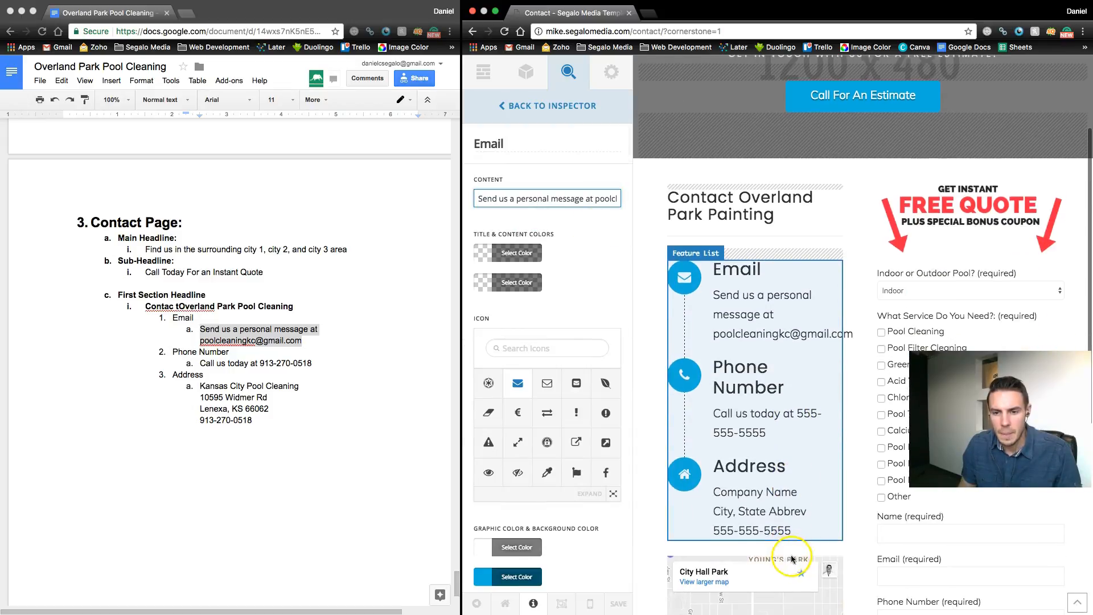
pyautogui.moveTo(312, 363); pyautogui.dragTo(203, 363)
pyautogui.hotkey('ctrl', 'c')
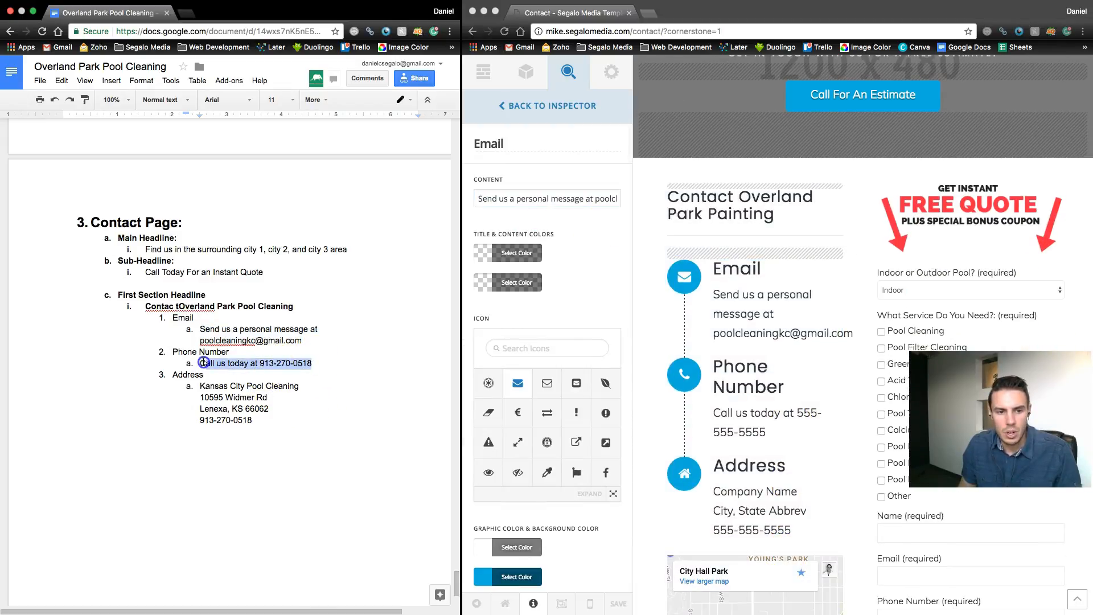
pyautogui.click(734, 387)
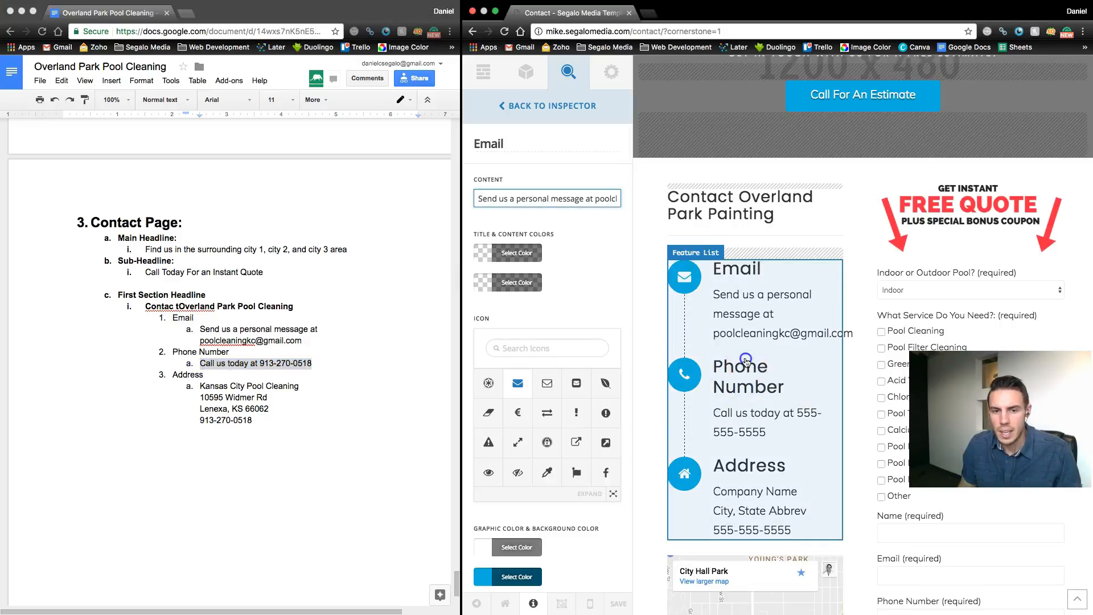
pyautogui.click(745, 358)
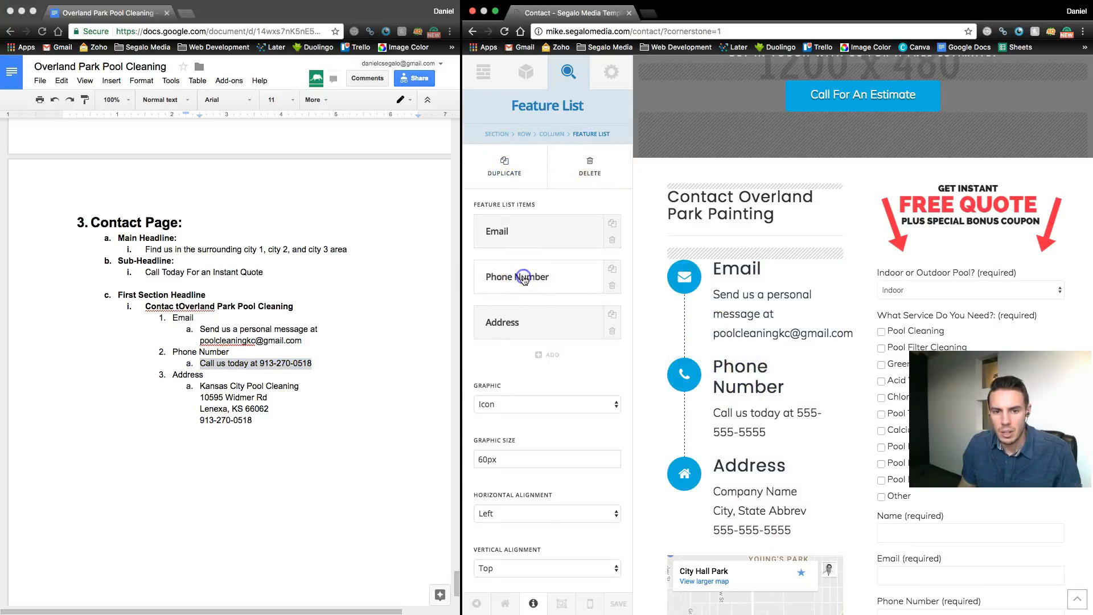
pyautogui.click(523, 278)
pyautogui.click(560, 198)
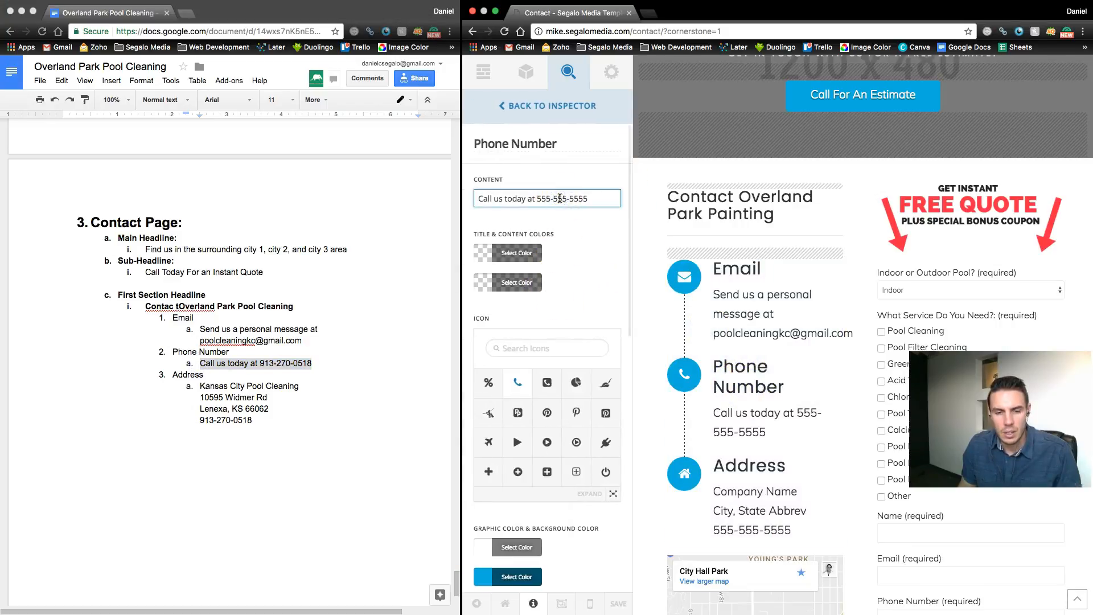
pyautogui.hotkey('ctrl', 'a')
pyautogui.hotkey('ctrl', 'v')
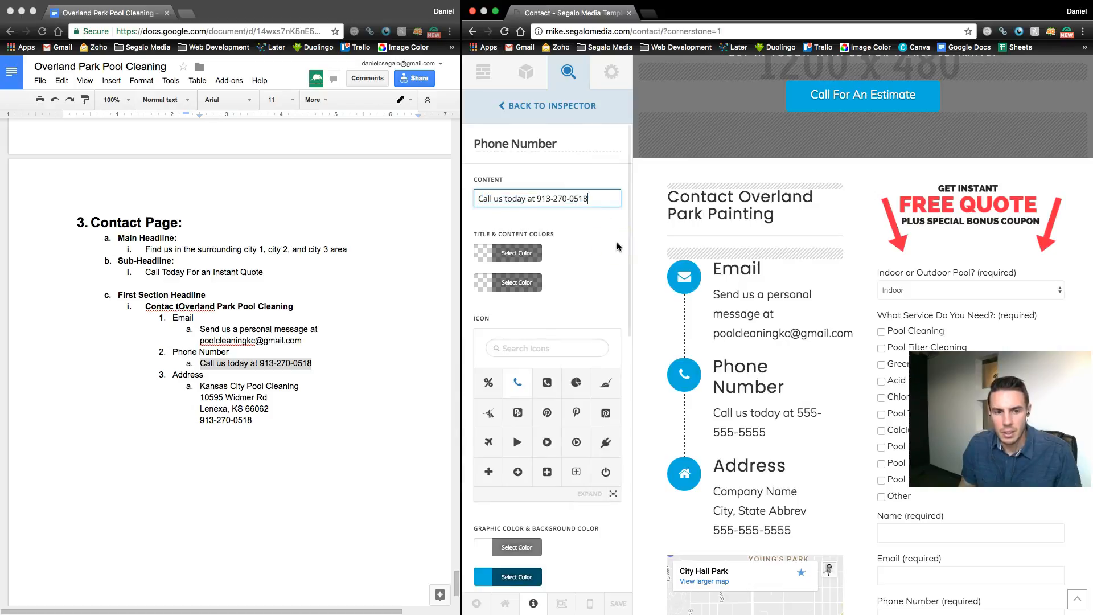
# Copy the company name, address and phone lines from the document and replace the content of the feature list's Address item with them
pyautogui.scroll(-3, 749, 484)
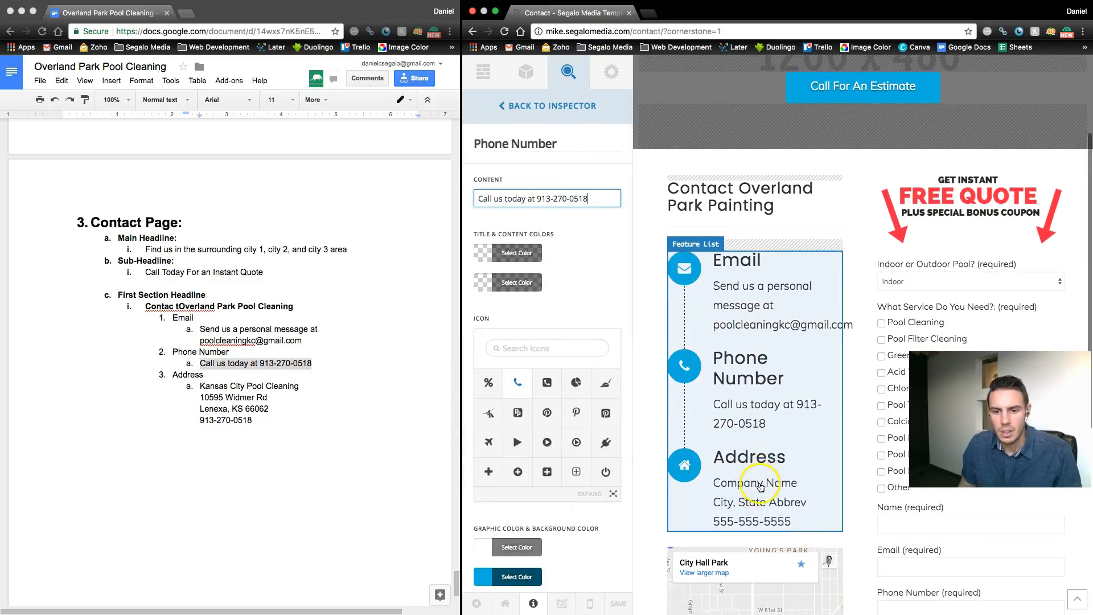
pyautogui.click(750, 392)
pyautogui.moveTo(263, 420); pyautogui.dragTo(203, 388)
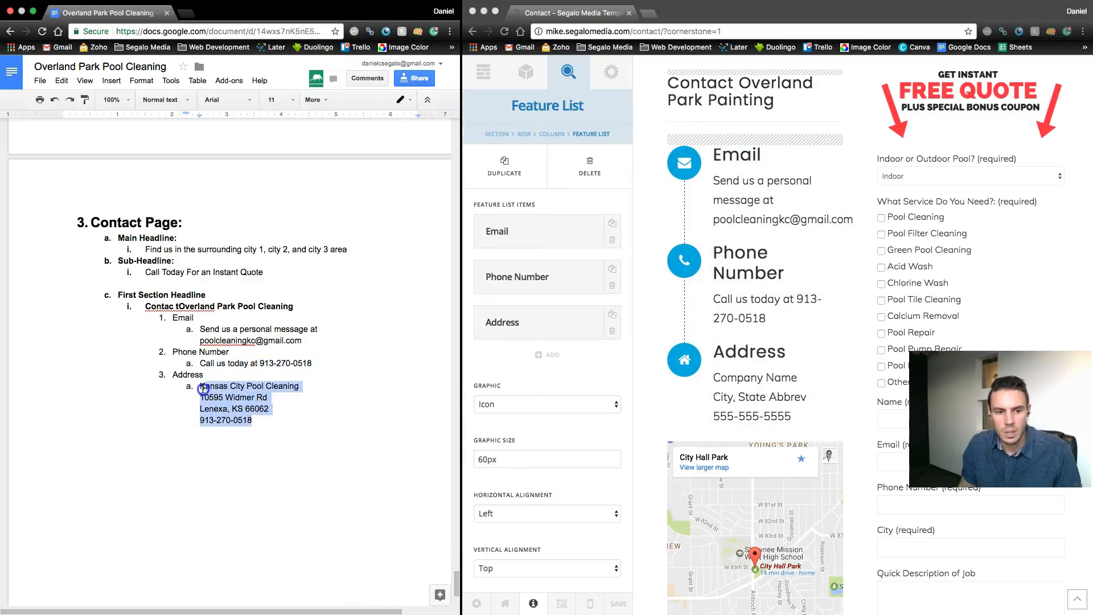
pyautogui.click(556, 321)
pyautogui.click(519, 328)
pyautogui.click(539, 200)
pyautogui.hscroll(3, 591, 201)
pyautogui.hscroll(-3, 591, 201)
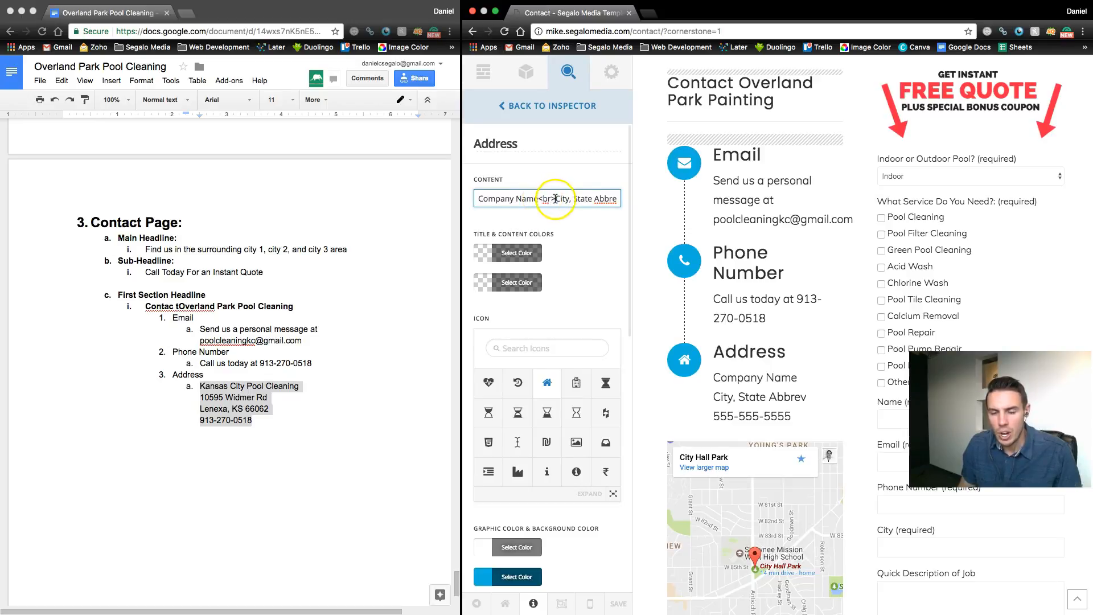
pyautogui.tripleClick(548, 200)
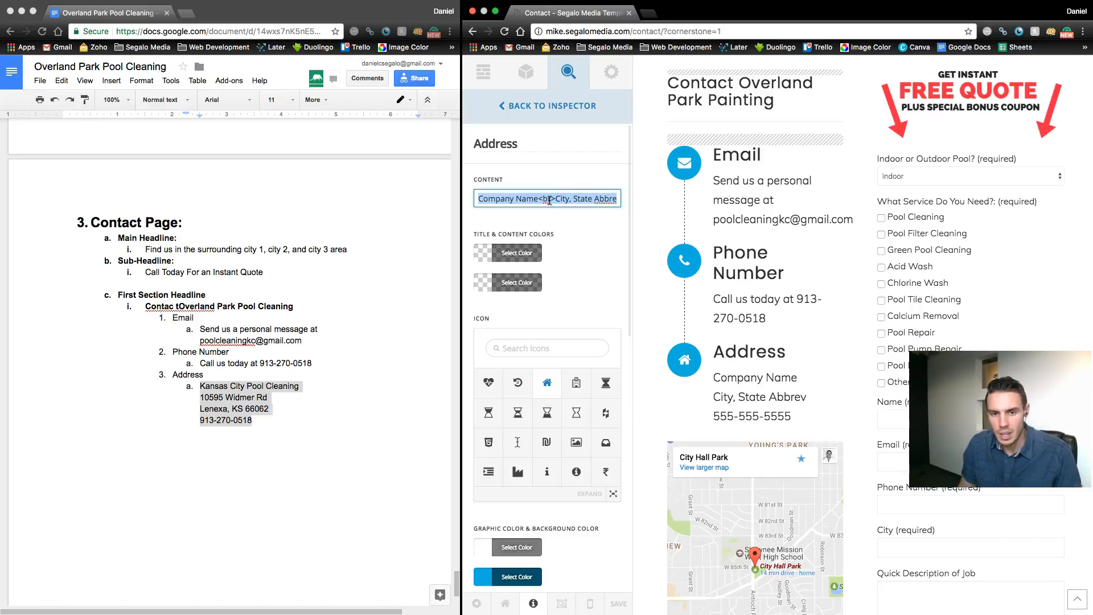
pyautogui.press('super+v')
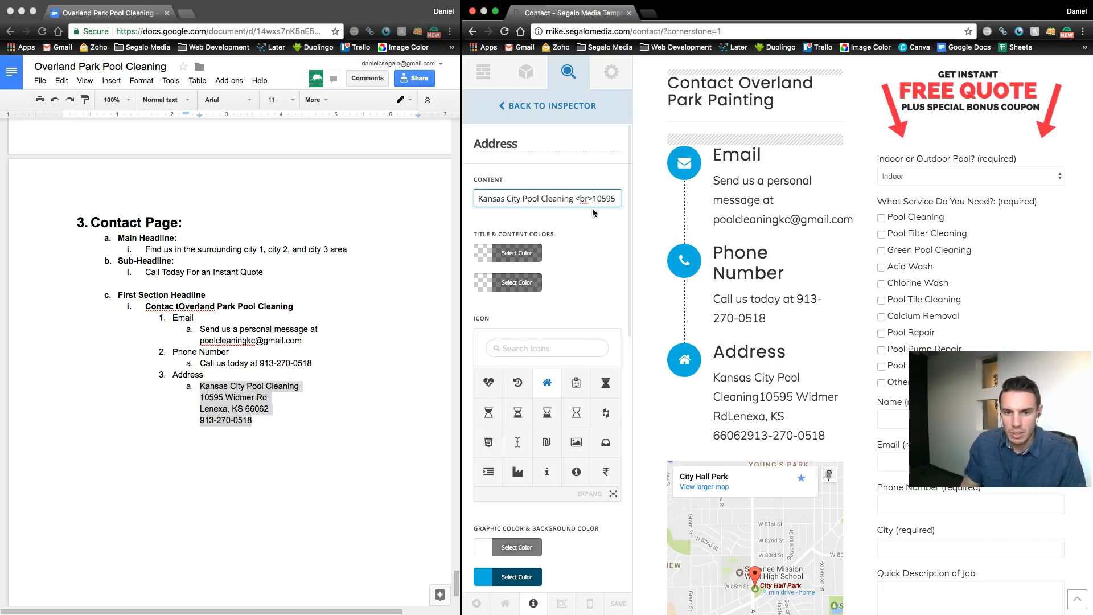
# Insert <br> tags in the Address content to separate the company name, street, city and phone number onto their own lines
pyautogui.click(590, 199)
pyautogui.hscroll(5, 590, 199)
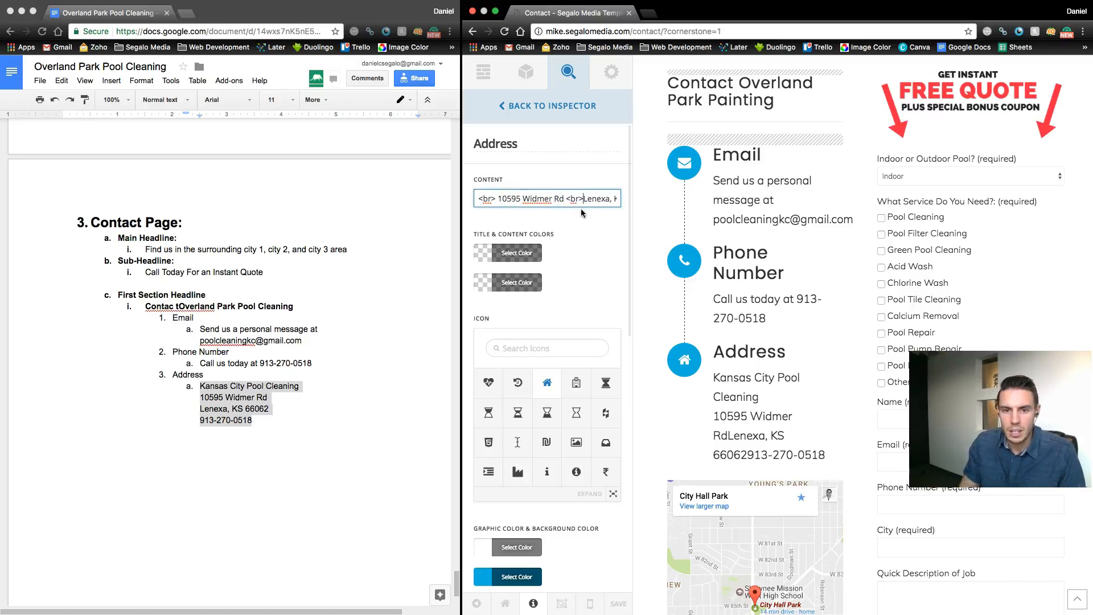
pyautogui.hscroll(3, 593, 199)
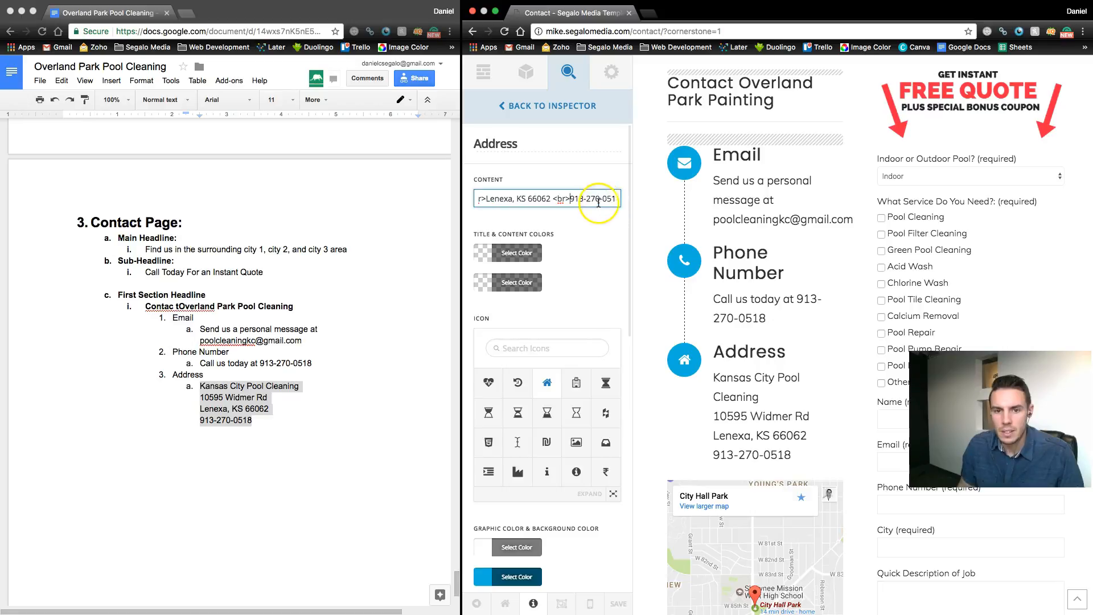
# Save the Contact page and open its live version
pyautogui.click(611, 604)
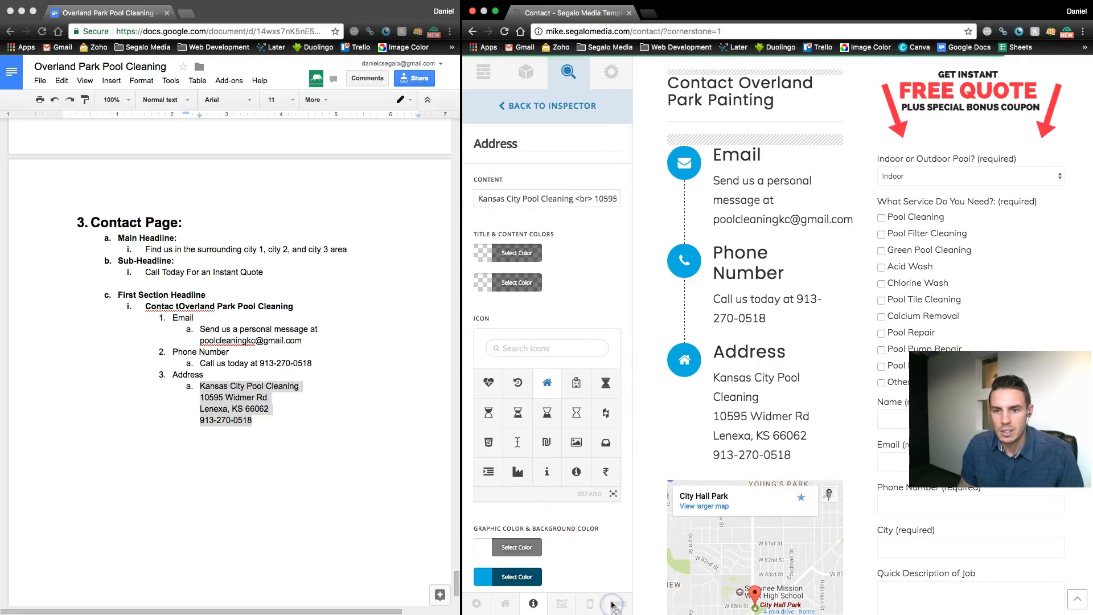
pyautogui.click(504, 606)
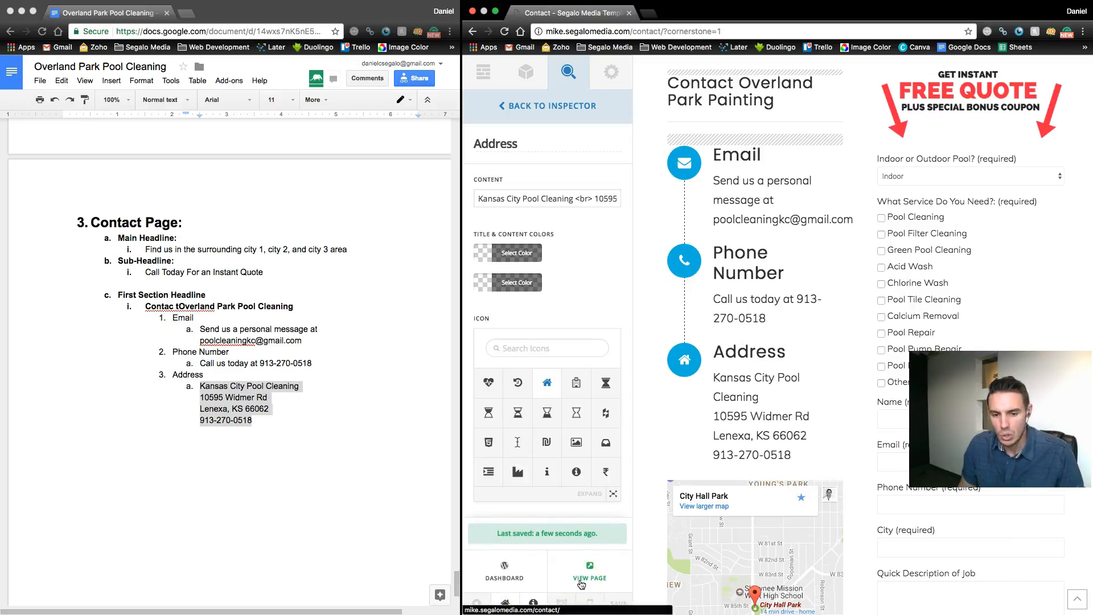
pyautogui.click(581, 578)
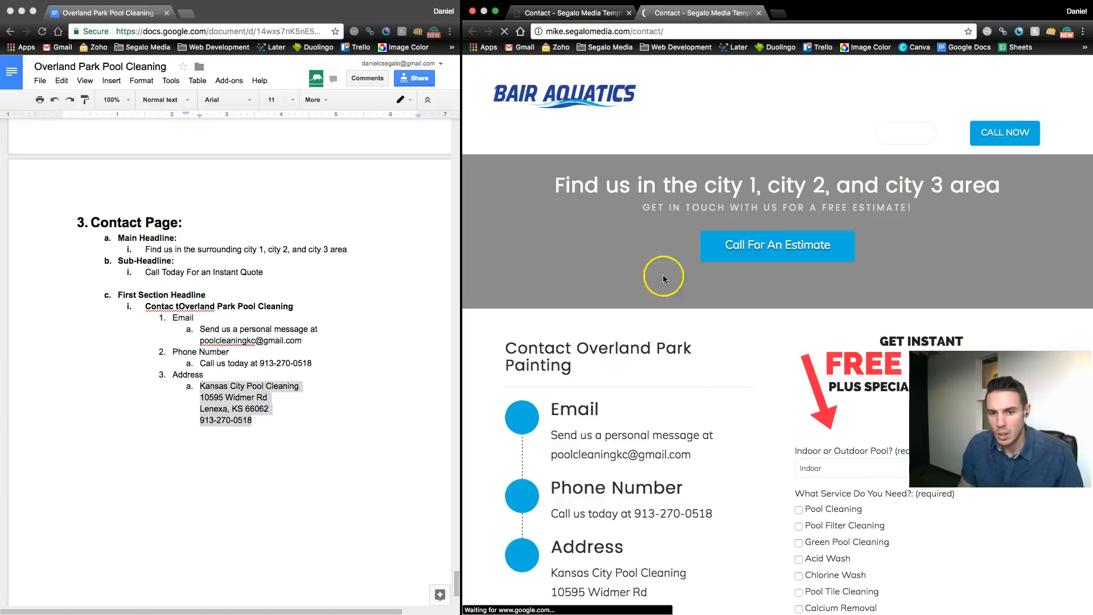
# Check the live Contact page's headline, email, phone and address entries, map, quote form and footer
pyautogui.scroll(-5, 666, 421)
pyautogui.moveTo(632, 481); pyautogui.dragTo(544, 420)
pyautogui.click(569, 416)
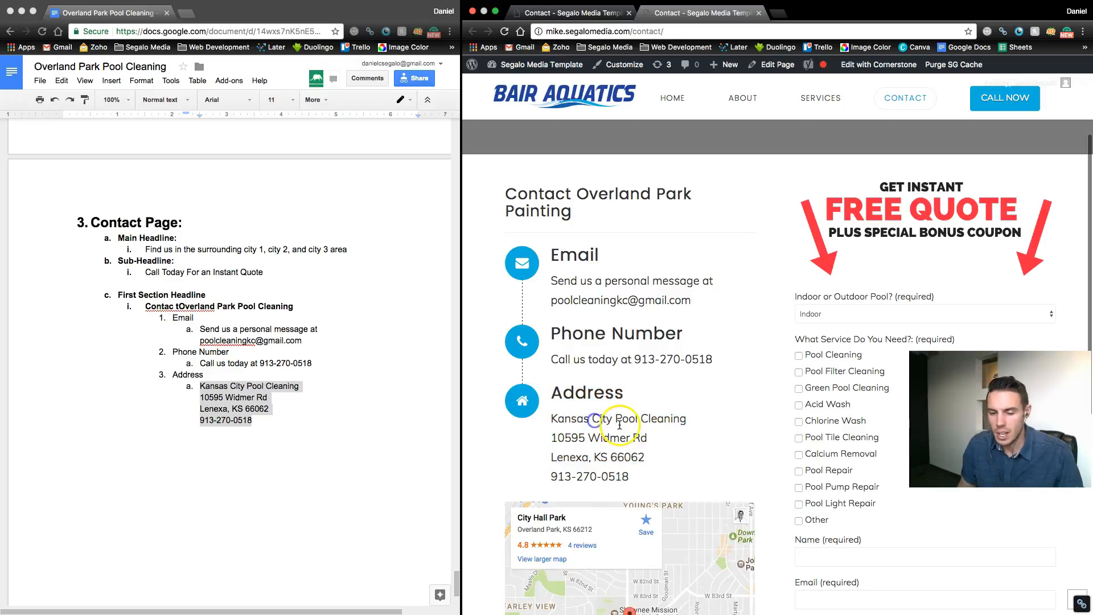
pyautogui.scroll(-4, 570, 416)
pyautogui.moveTo(582, 327); pyautogui.dragTo(724, 313)
pyautogui.scroll(-4, 801, 322)
pyautogui.scroll(10, 804, 322)
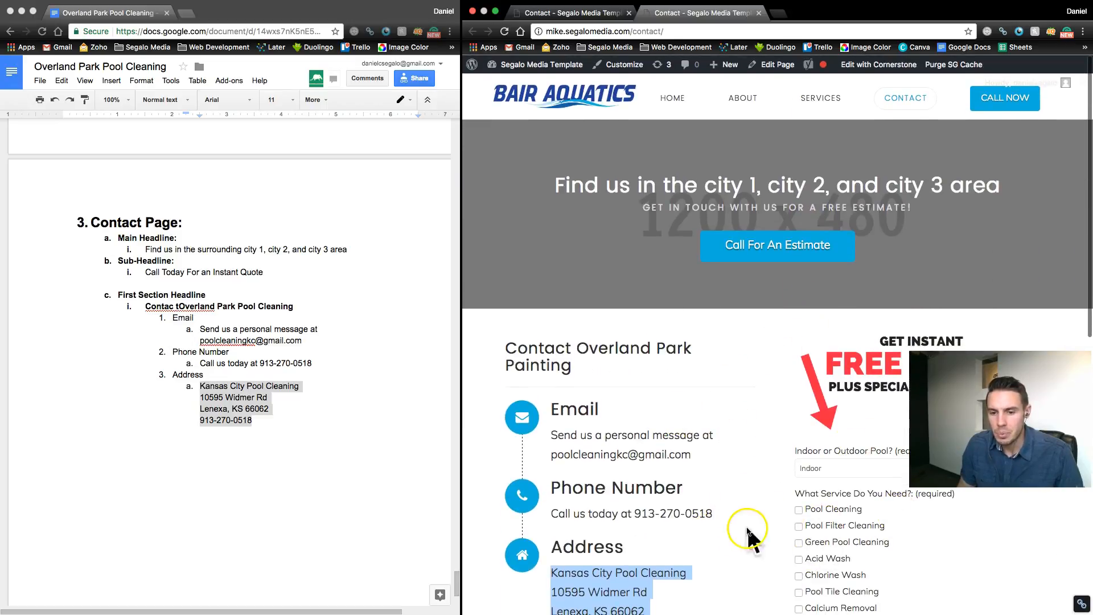
pyautogui.scroll(-15, 937, 514)
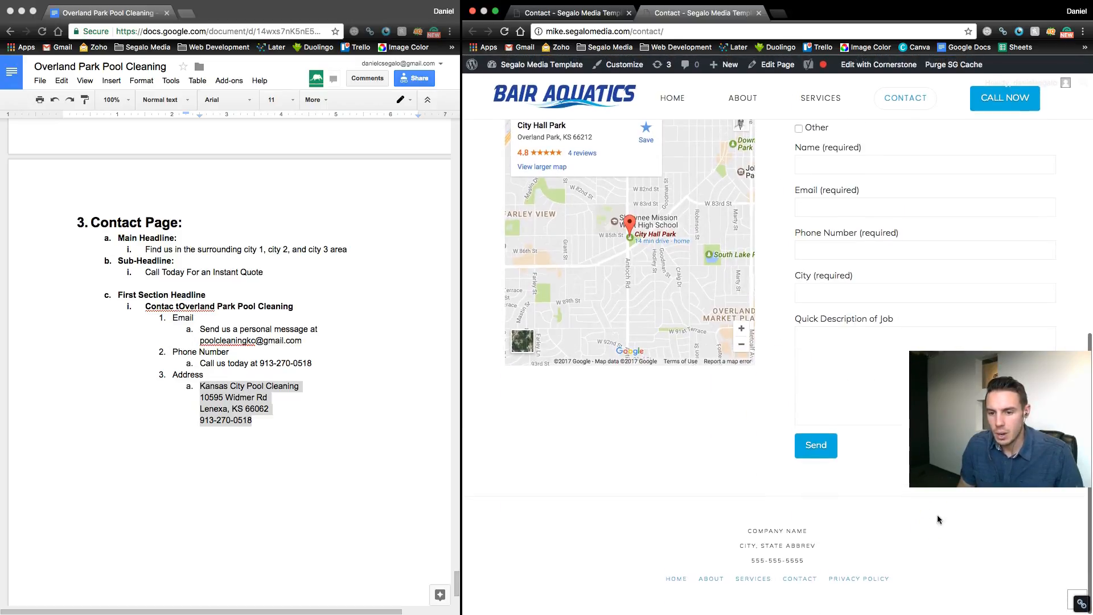
pyautogui.scroll(15, 937, 515)
pyautogui.click(774, 423)
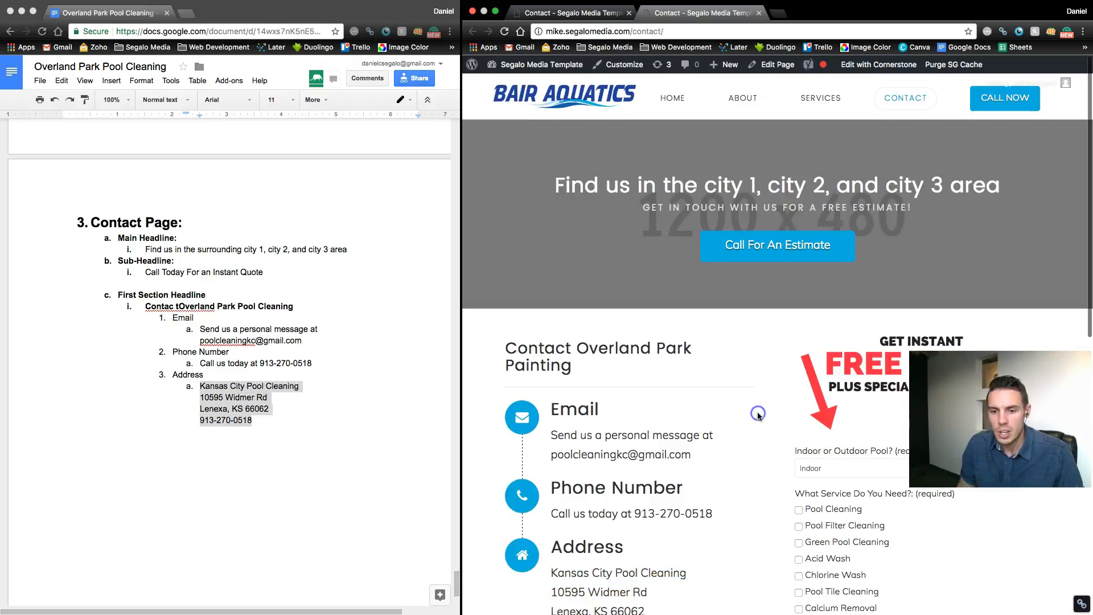